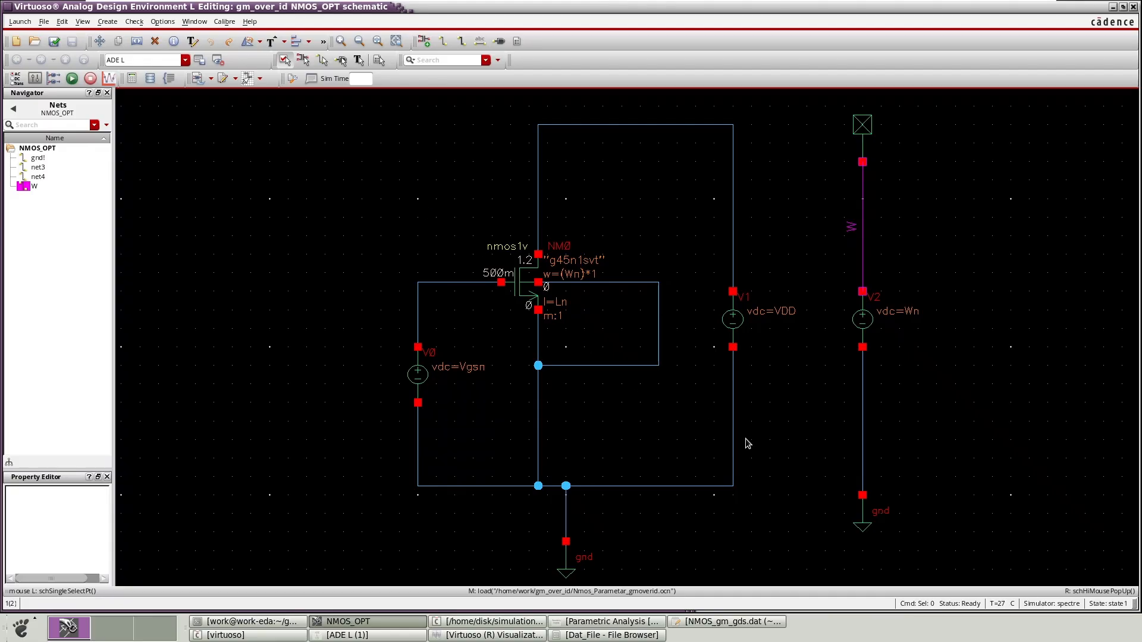
# Step: In the ADE L window, turn off saving for the outputs gm_id, ft, fT_gmoverid, Vdsat, VOV and Id_W
pyautogui.click(348, 635)
pyautogui.moveTo(343, 82); pyautogui.dragTo(275, 84)
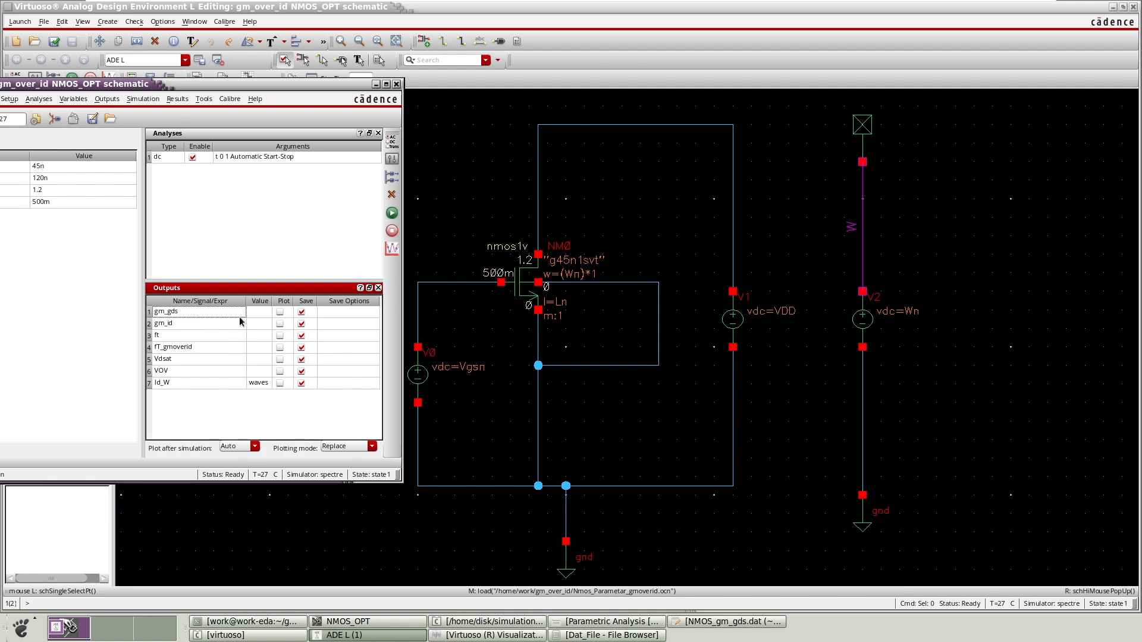
pyautogui.click(301, 323)
pyautogui.click(302, 336)
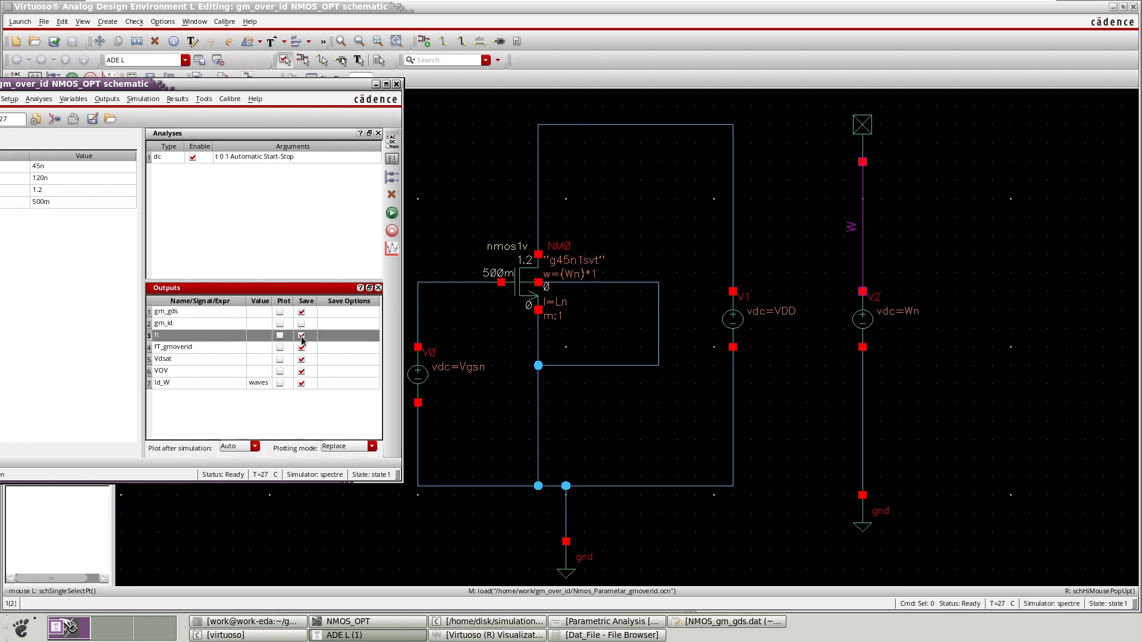
pyautogui.click(301, 347)
pyautogui.click(301, 359)
pyautogui.click(301, 371)
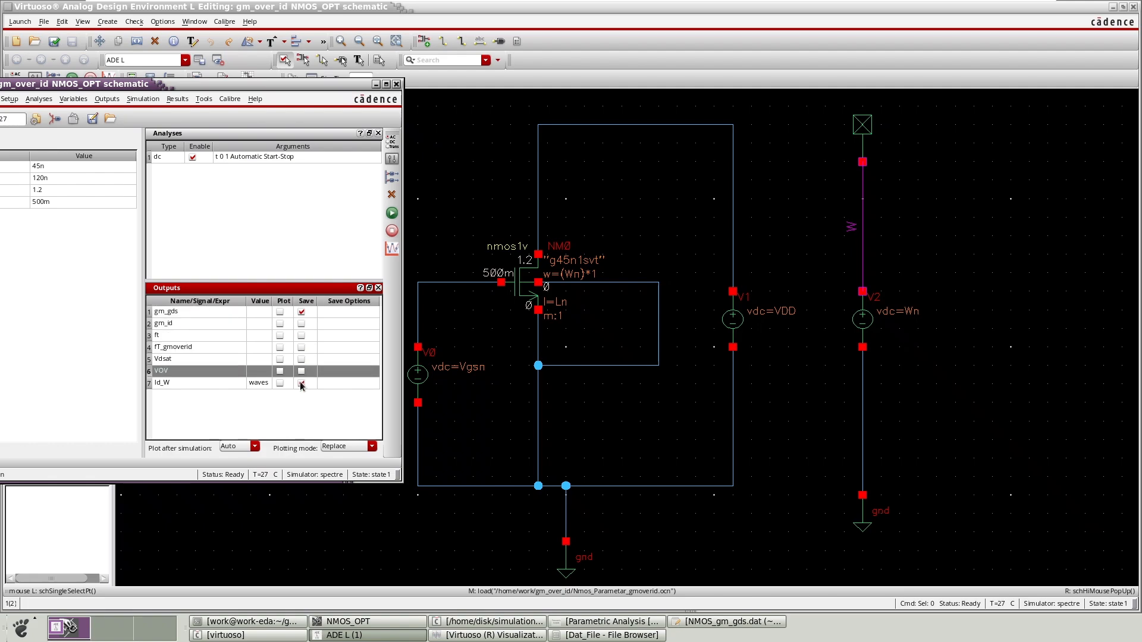
pyautogui.click(301, 383)
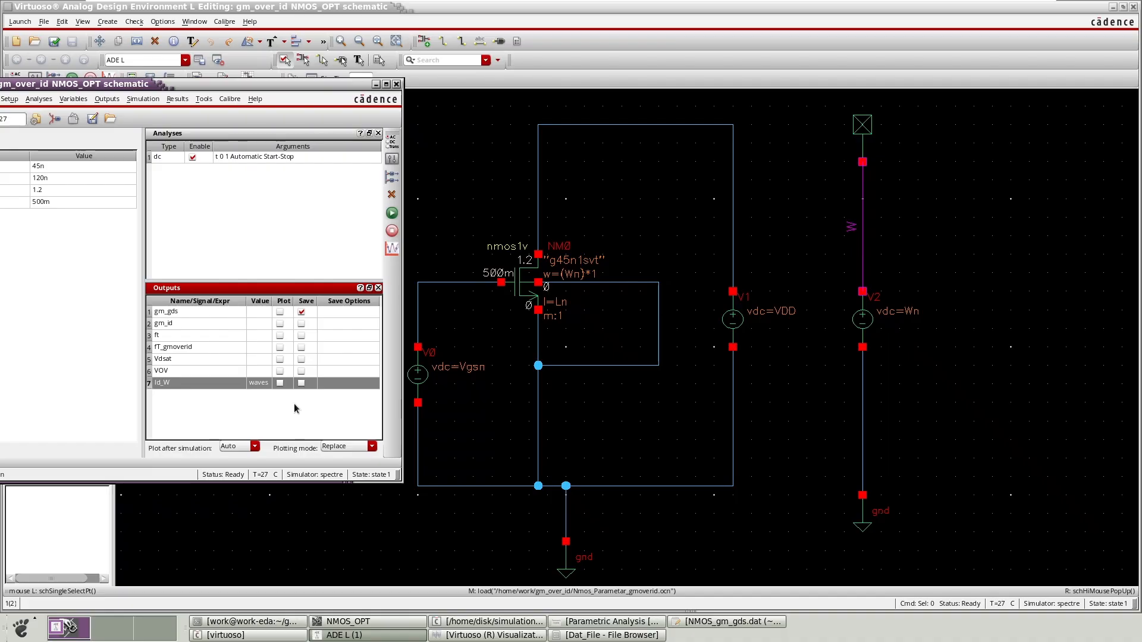
# Step: Enable plotting of the gm_gds output, run the DC simulation and close the resulting graph window
pyautogui.click(281, 314)
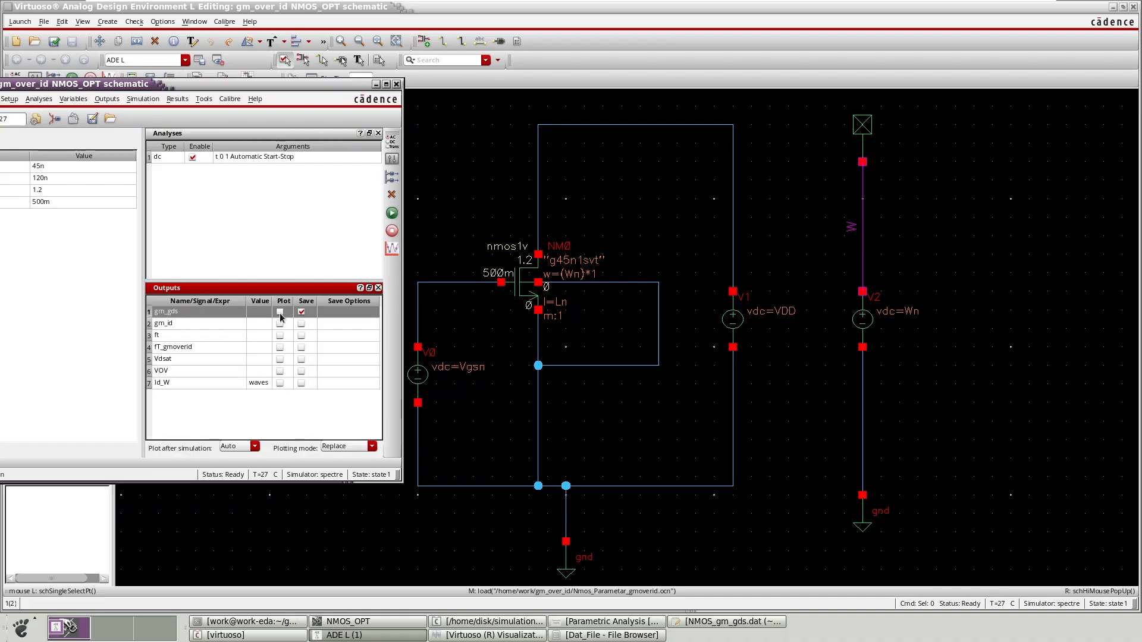
pyautogui.click(289, 255)
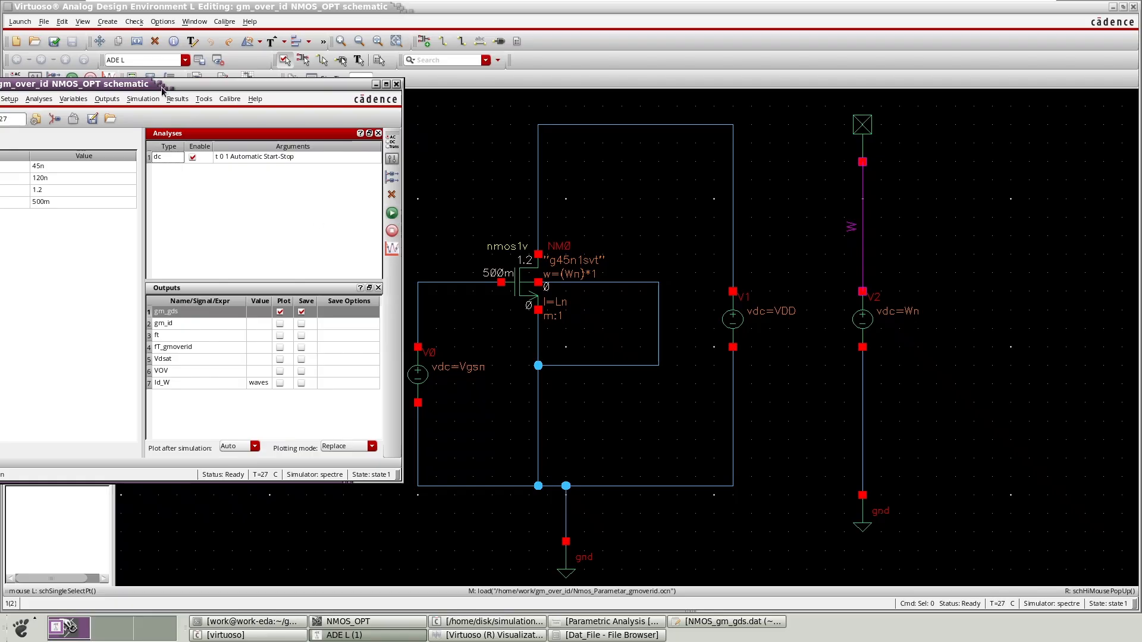
pyautogui.moveTo(162, 85); pyautogui.dragTo(353, 79)
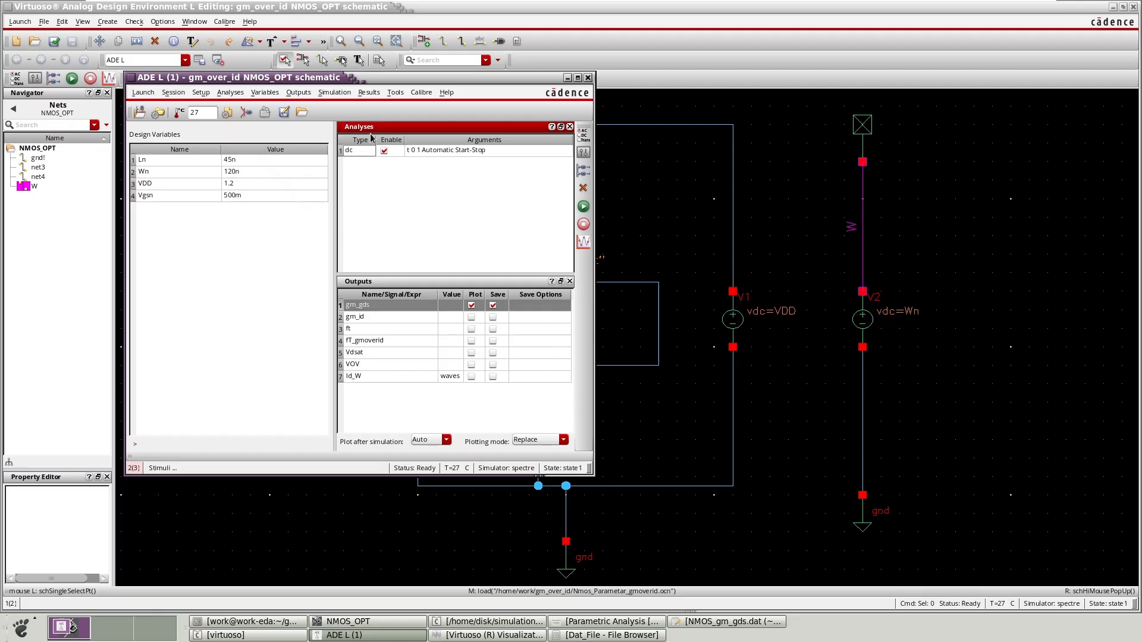
pyautogui.click(583, 207)
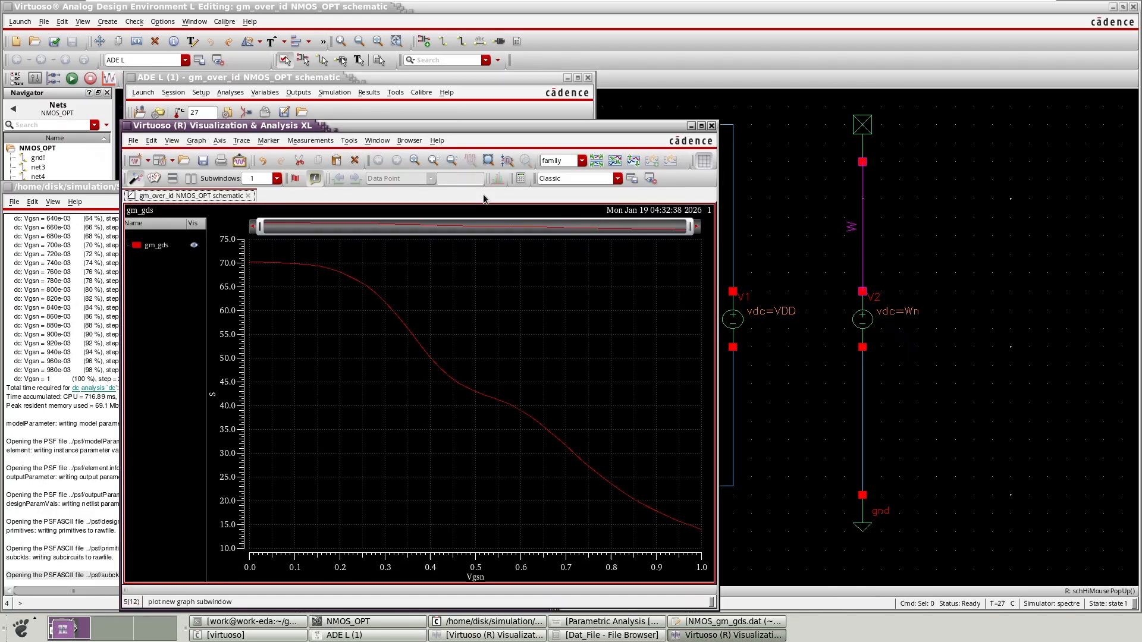
pyautogui.moveTo(279, 260)
pyautogui.click(711, 126)
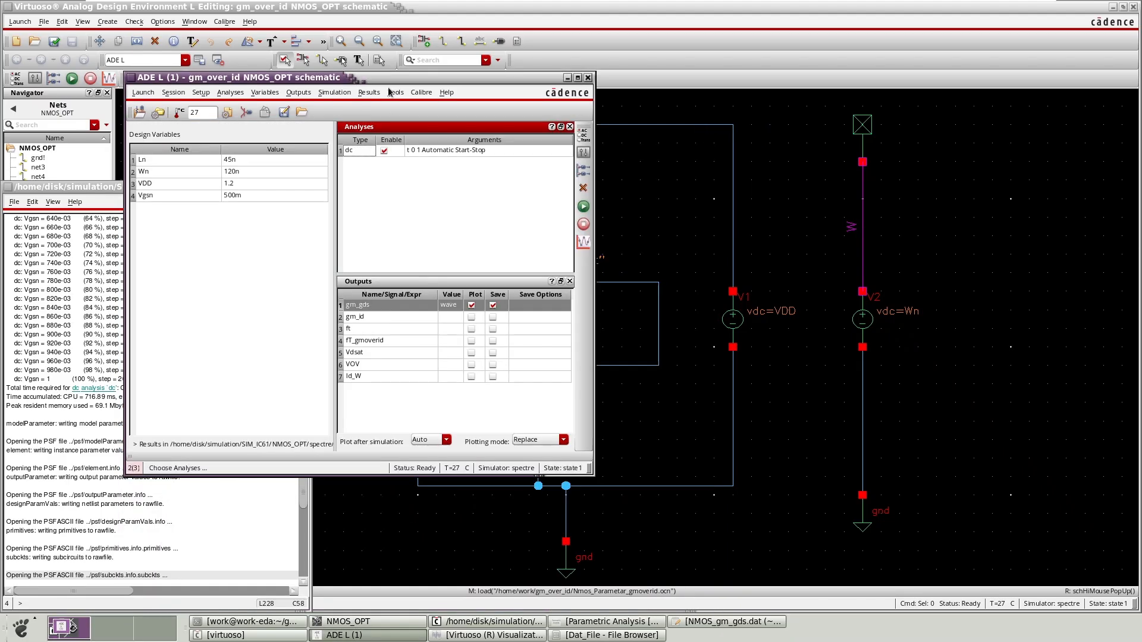
# Step: Bring up the Parametric Analysis setup and choose Ln as the sweep variable
pyautogui.moveTo(418, 79); pyautogui.dragTo(326, 67)
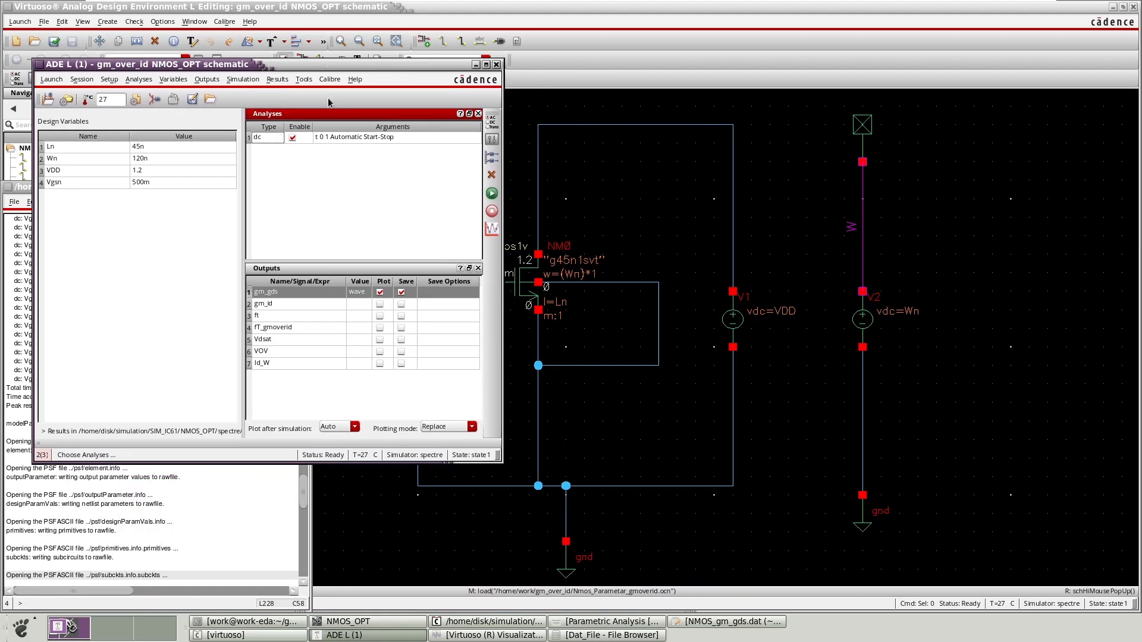
pyautogui.click(311, 81)
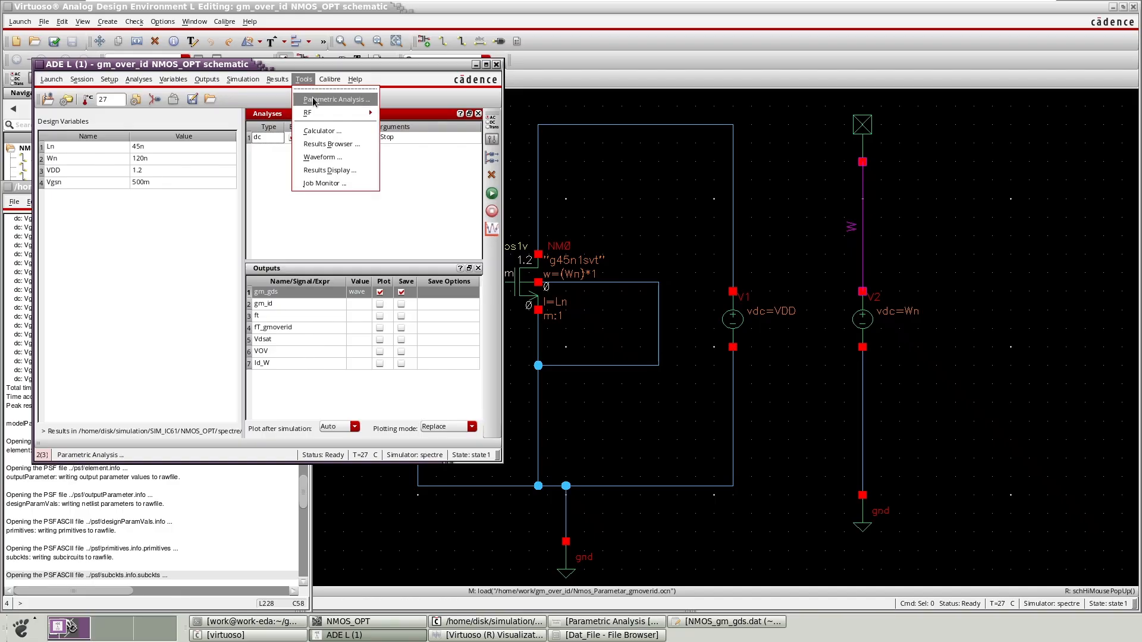
pyautogui.click(314, 94)
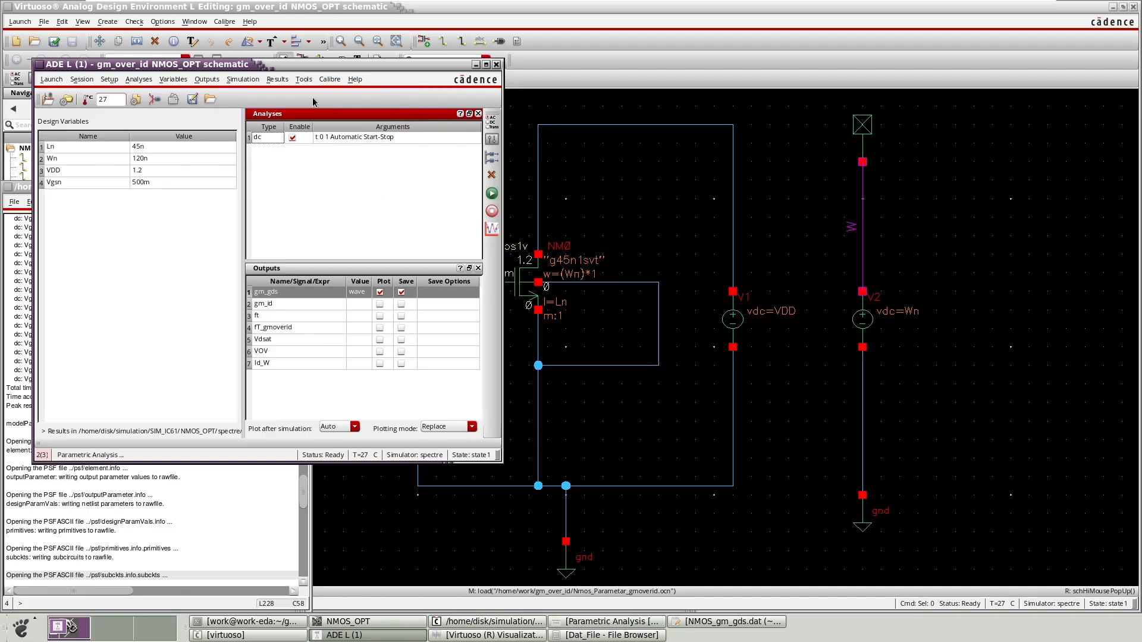
pyautogui.click(571, 619)
pyautogui.moveTo(509, 261); pyautogui.dragTo(436, 118)
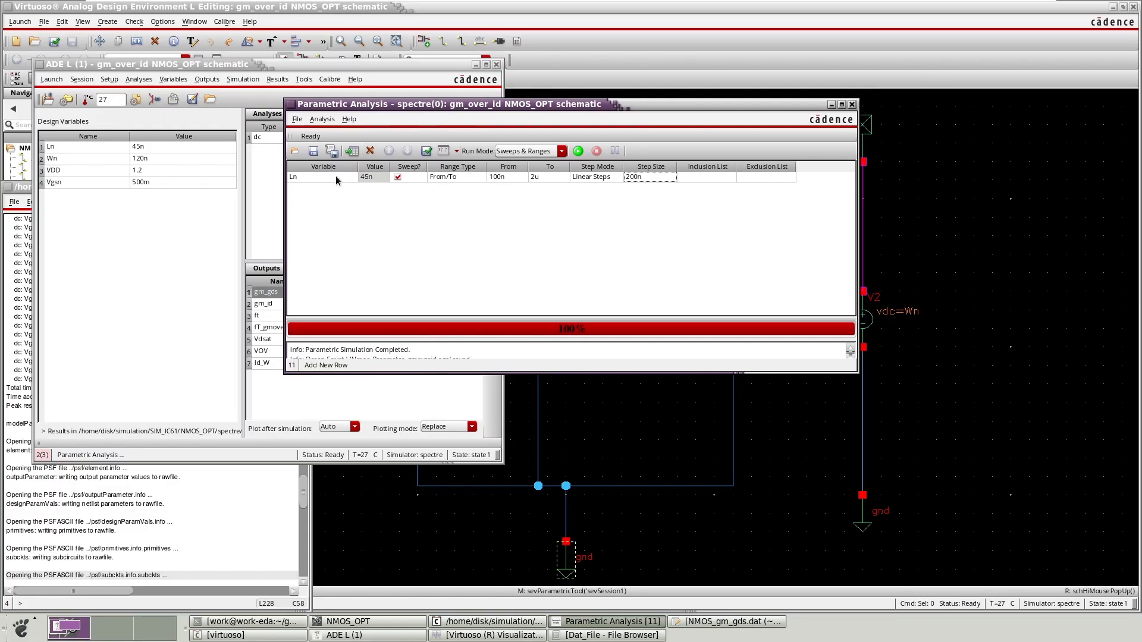
pyautogui.click(351, 177)
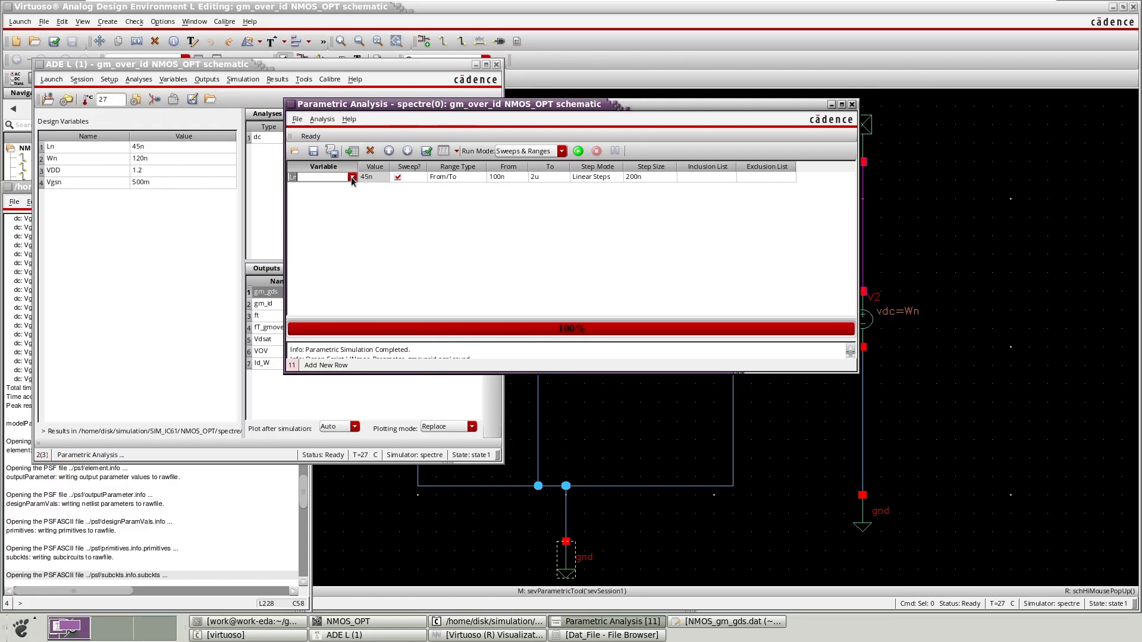
pyautogui.click(352, 177)
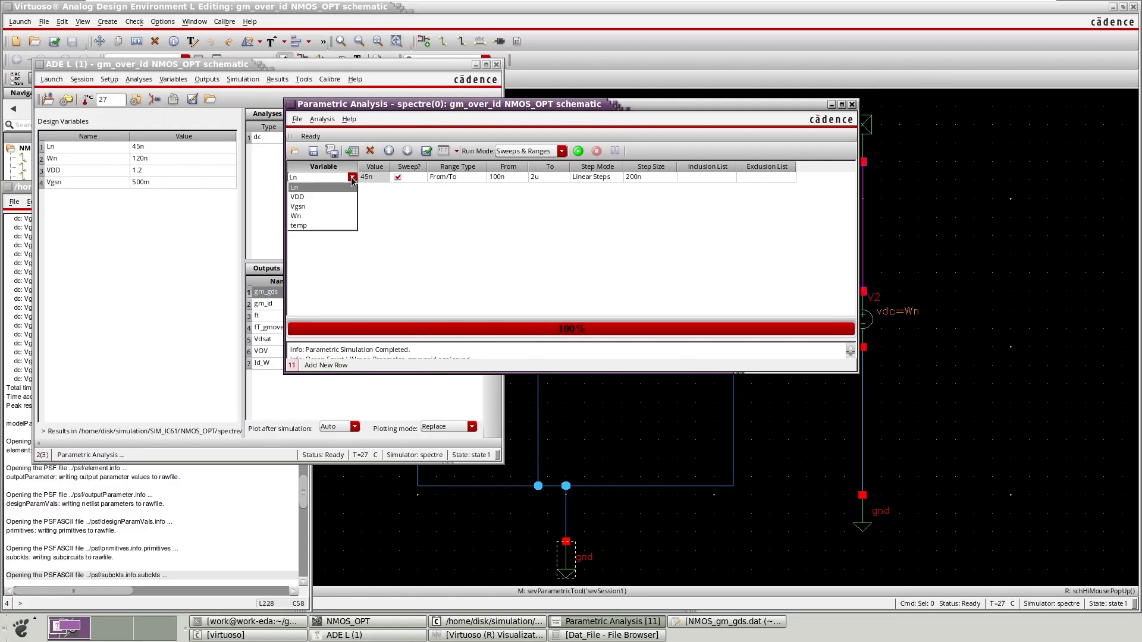
pyautogui.click(309, 189)
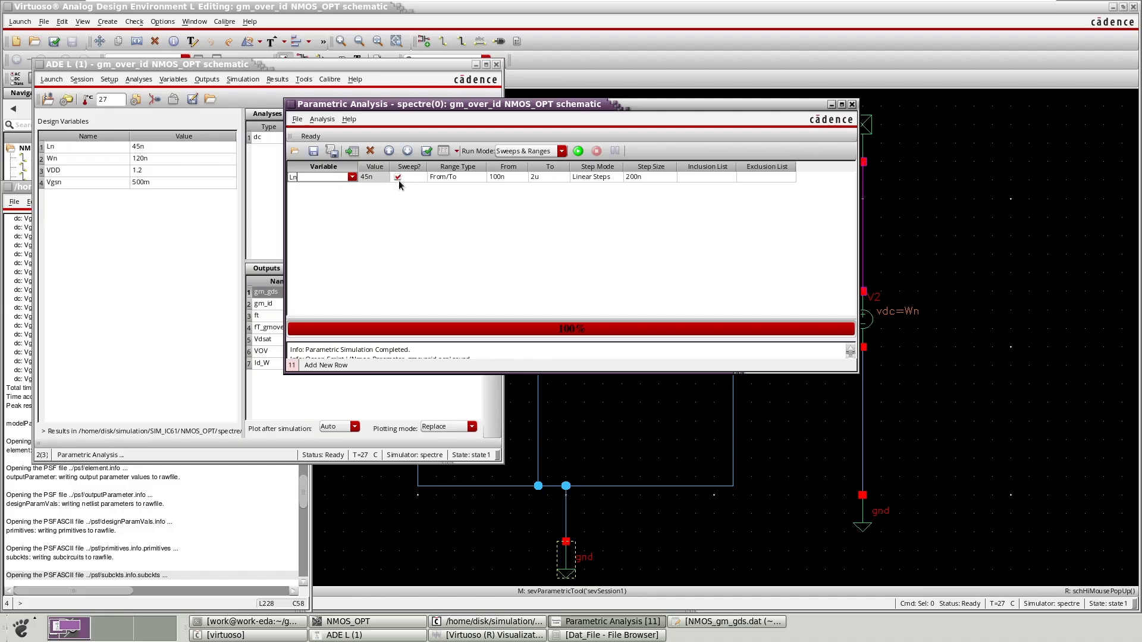
# Step: Set the end value of the Ln sweep range to 5u
pyautogui.click(504, 177)
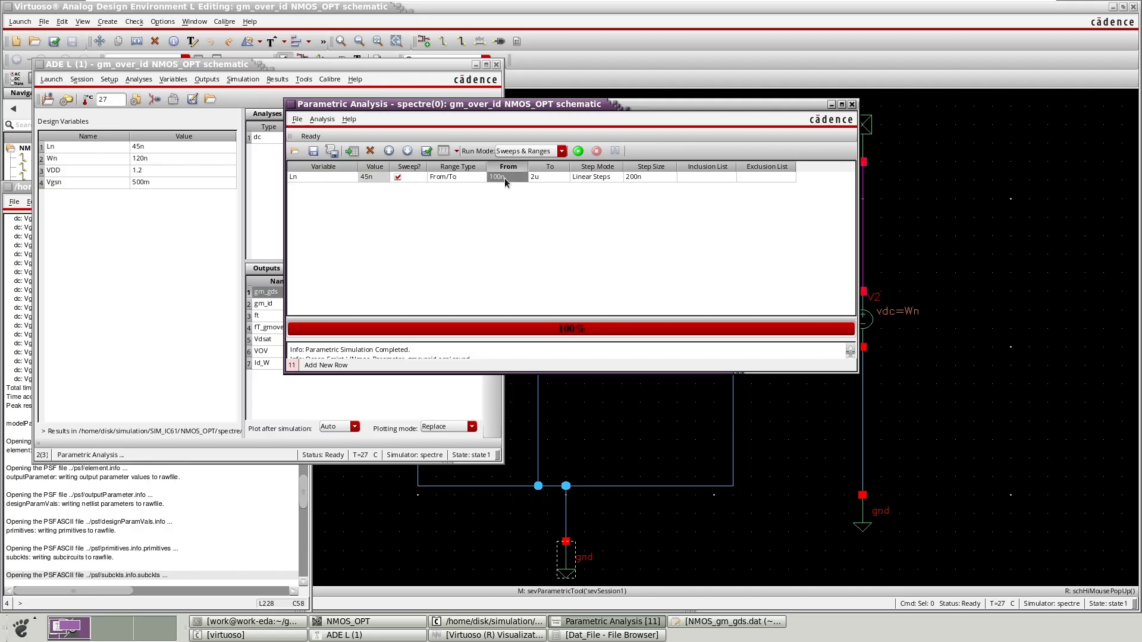
pyautogui.click(543, 177)
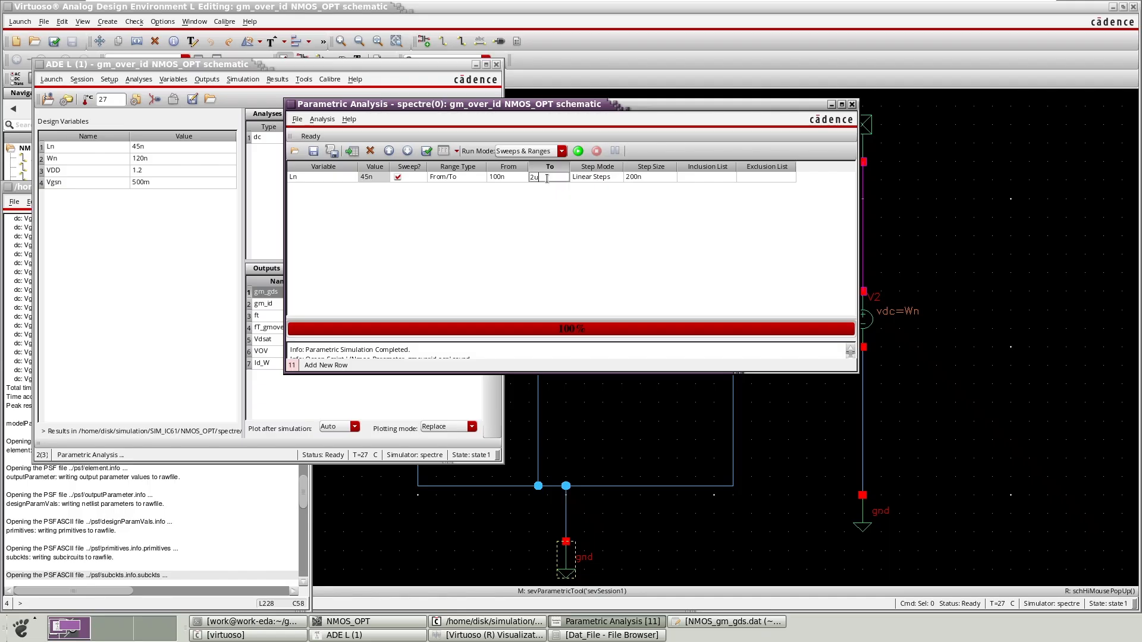
pyautogui.press('Return')
pyautogui.click(533, 177)
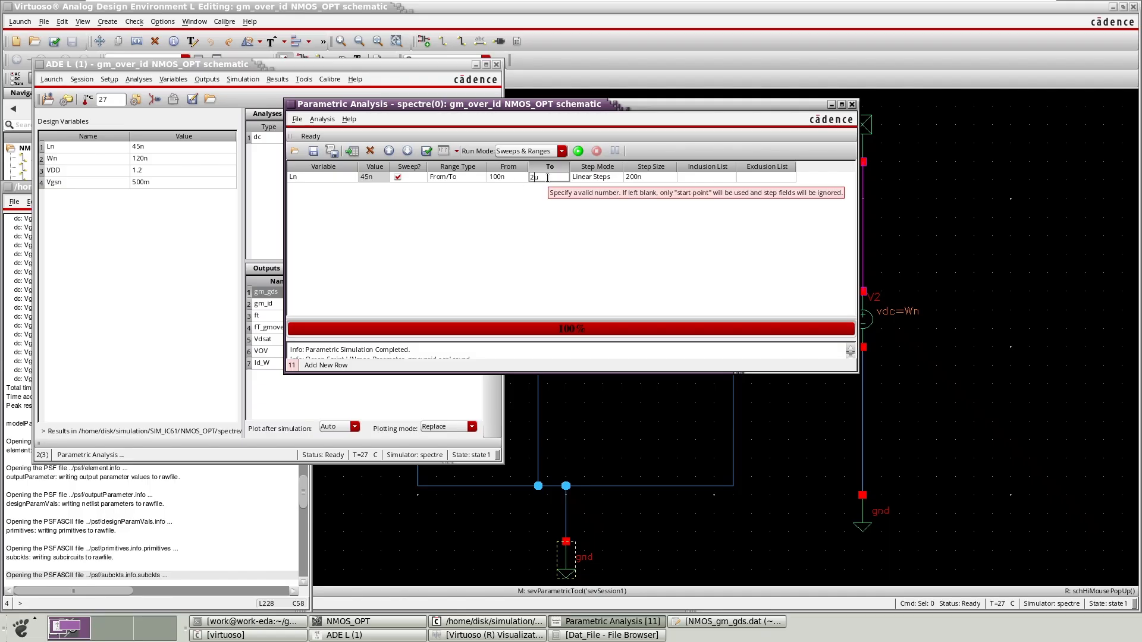
pyautogui.press('BackSpace')
pyautogui.write('5')
pyautogui.press('Return')
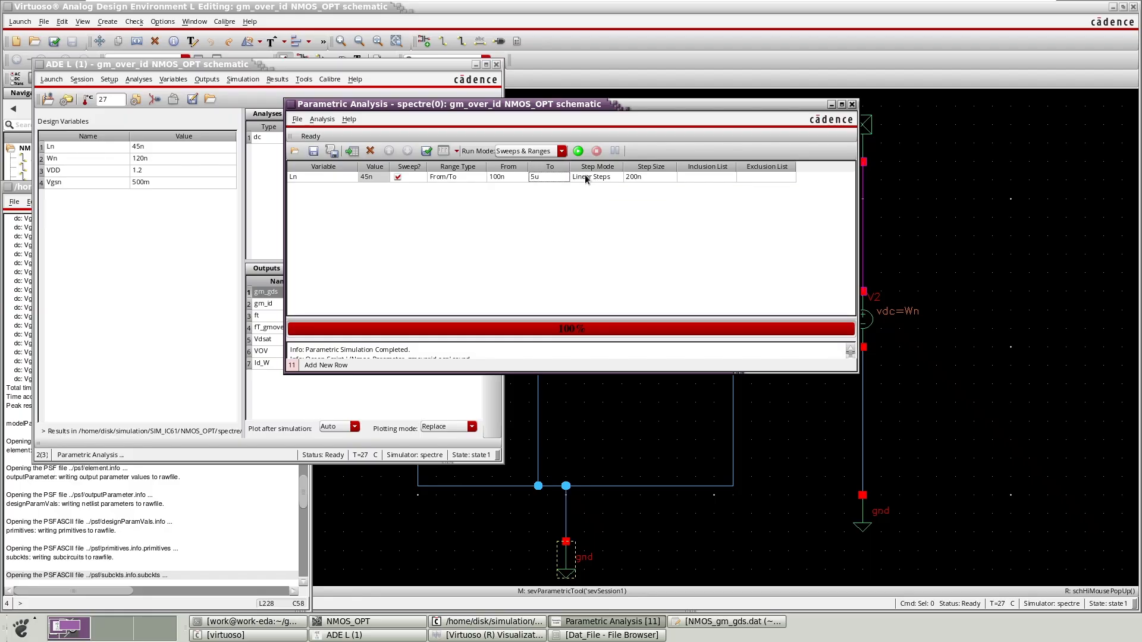
# Step: Set the Ln sweep's step size to 500n and run the parametric analysis
pyautogui.click(645, 177)
pyautogui.click(645, 177)
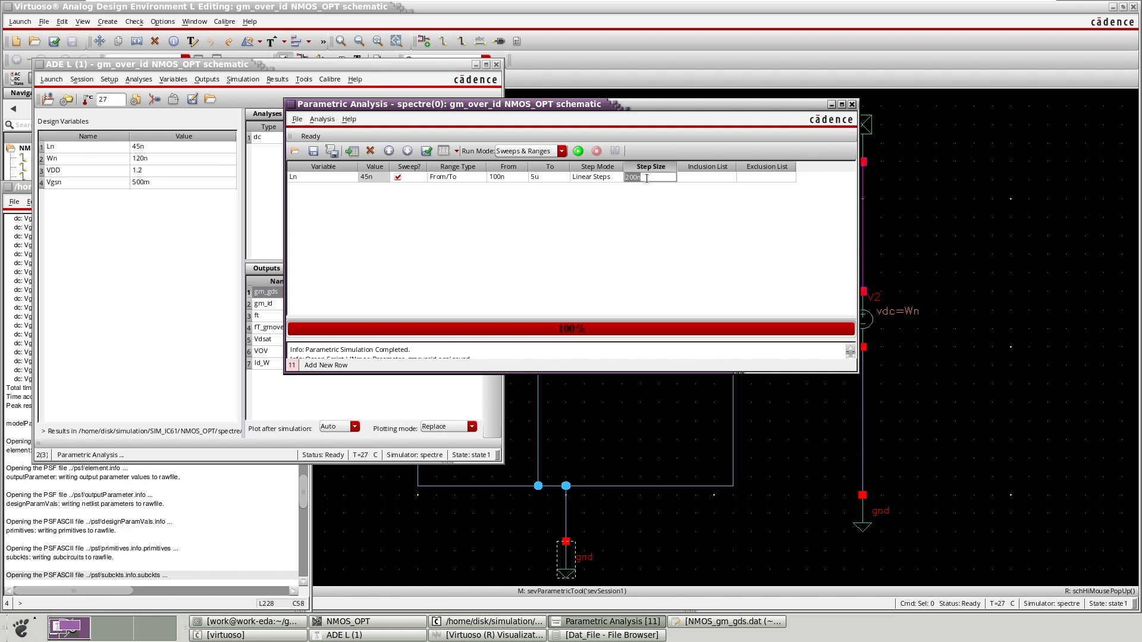
pyautogui.press('BackSpace')
pyautogui.write('500n')
pyautogui.press('Return')
pyautogui.click(673, 207)
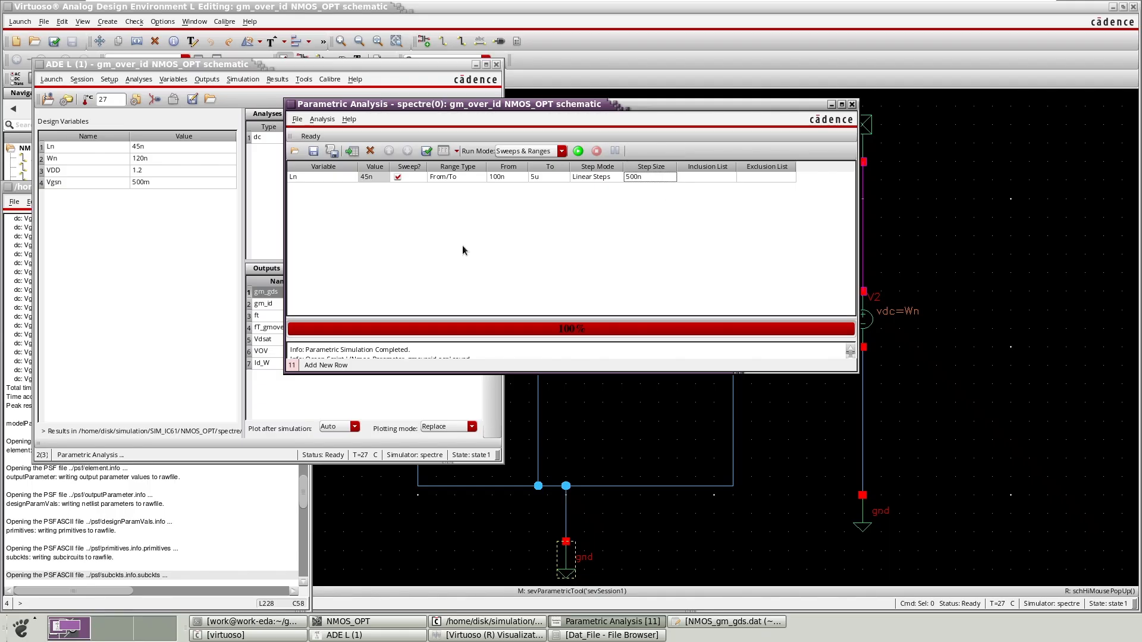
pyautogui.click(577, 152)
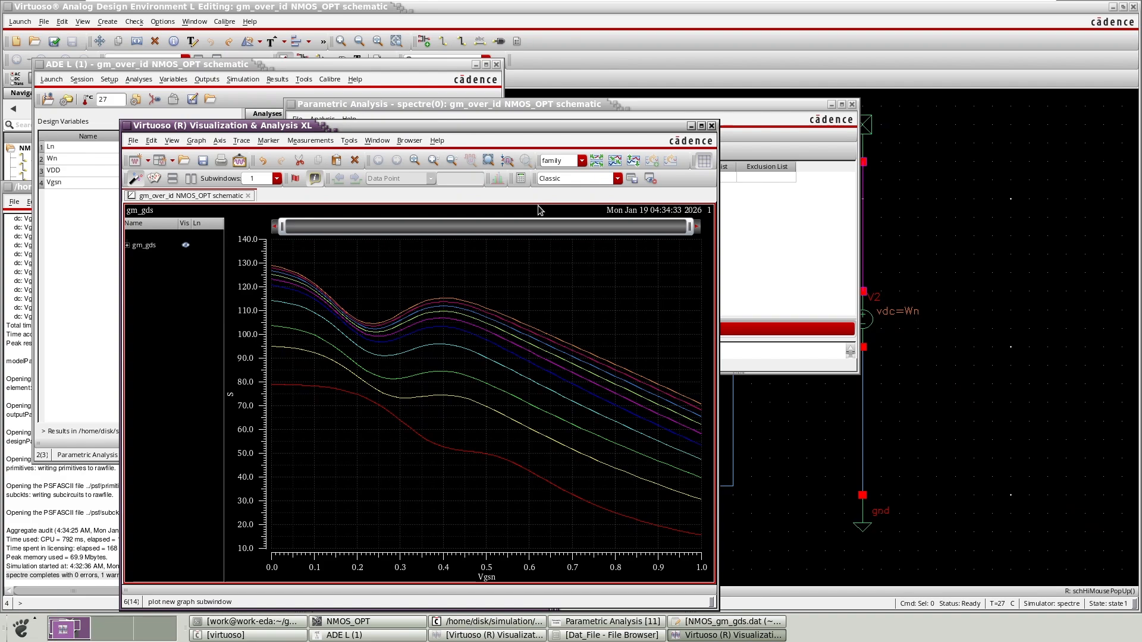
# Step: Maximize the gm_gds plot and expand its trace list to examine the curve for each Ln value, then minimize the graph
pyautogui.click(702, 126)
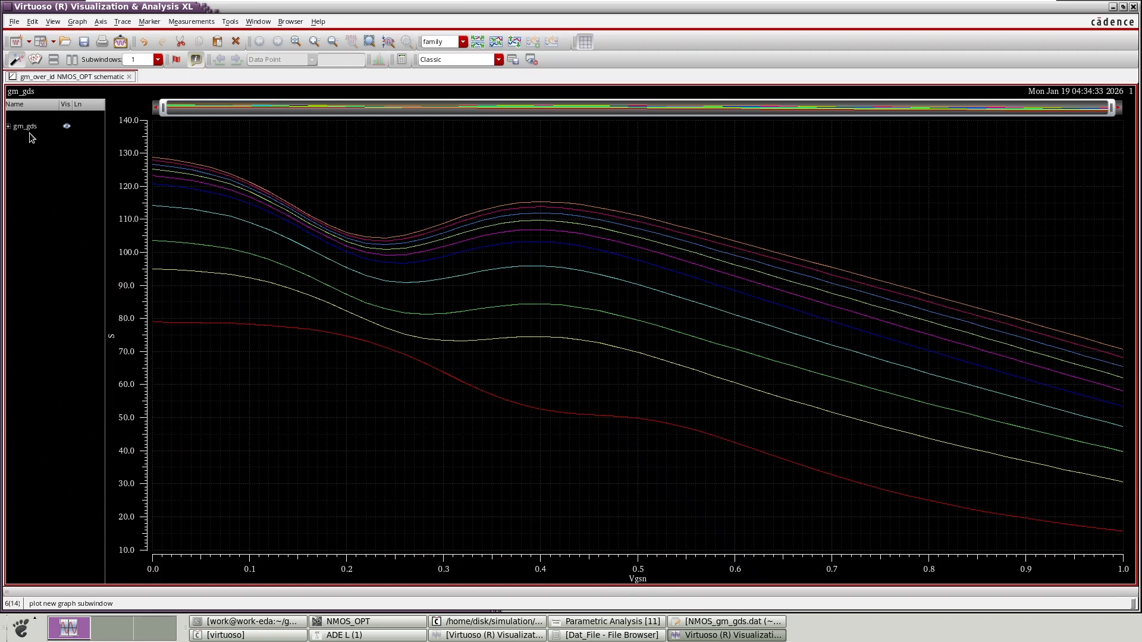
pyautogui.moveTo(180, 169)
pyautogui.click(8, 127)
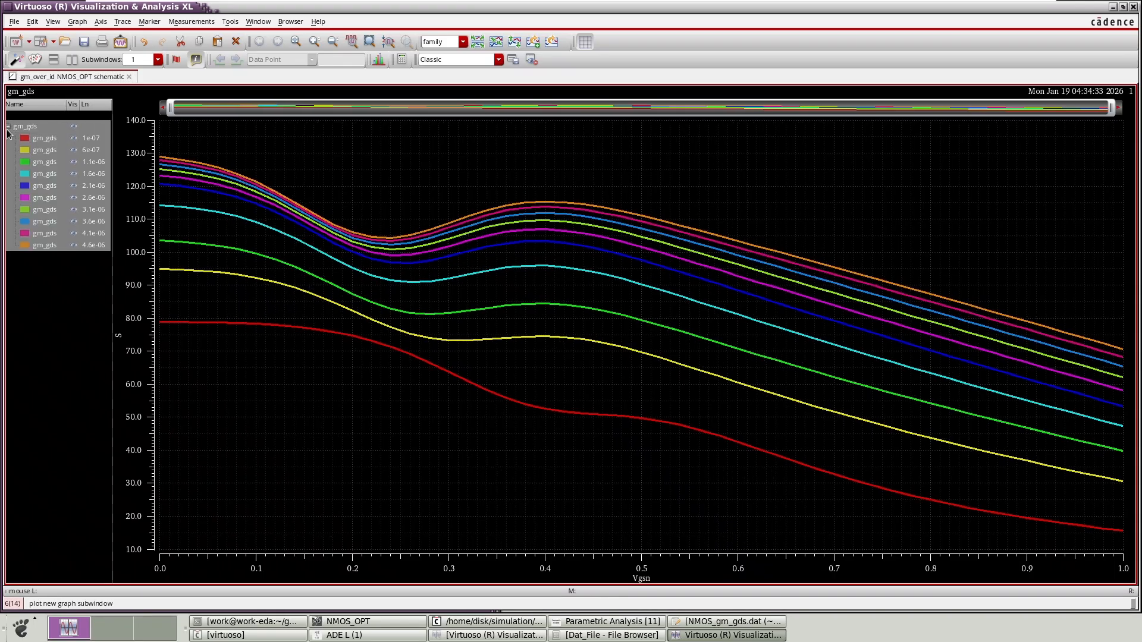
pyautogui.click(81, 282)
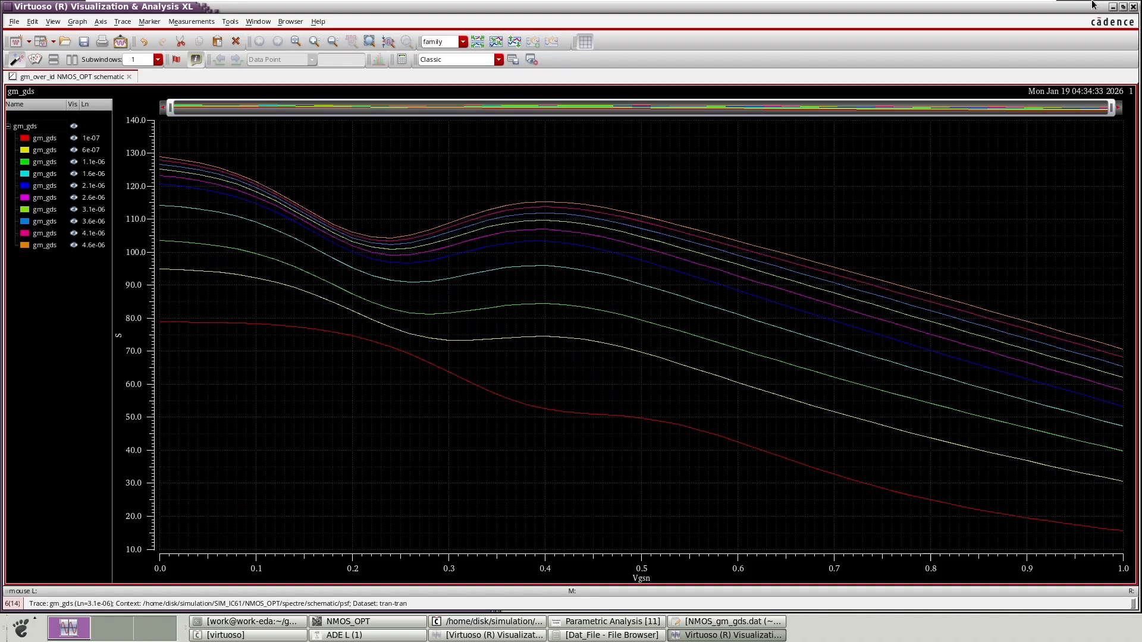
pyautogui.click(1112, 6)
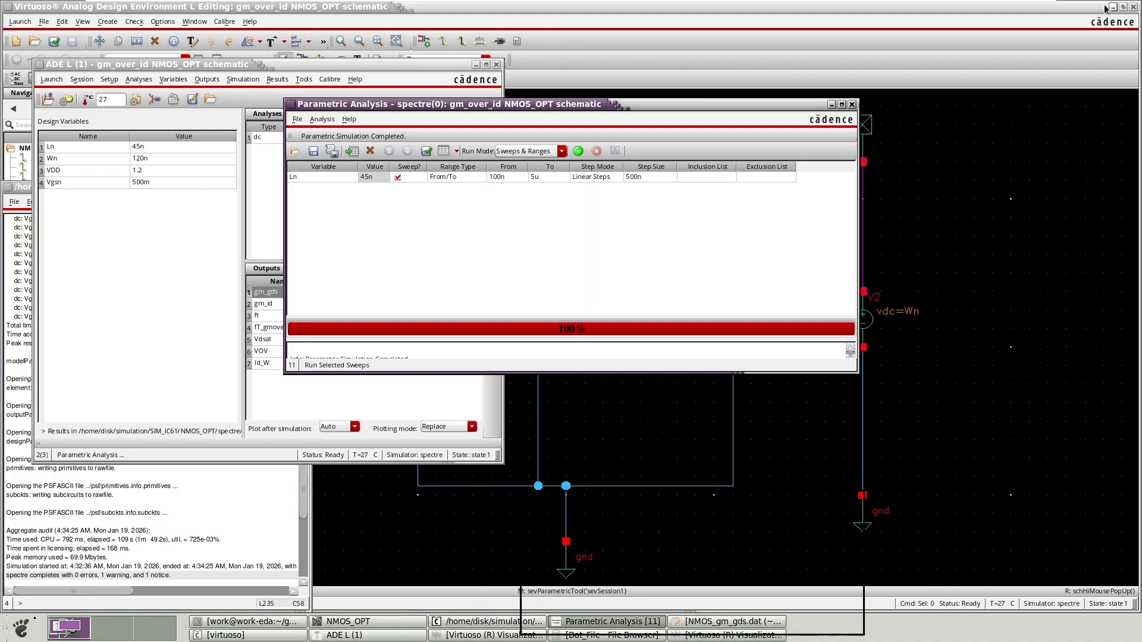
# Step: Set the Ln sweep's step size to 200n and rerun the parametric analysis
pyautogui.click(634, 176)
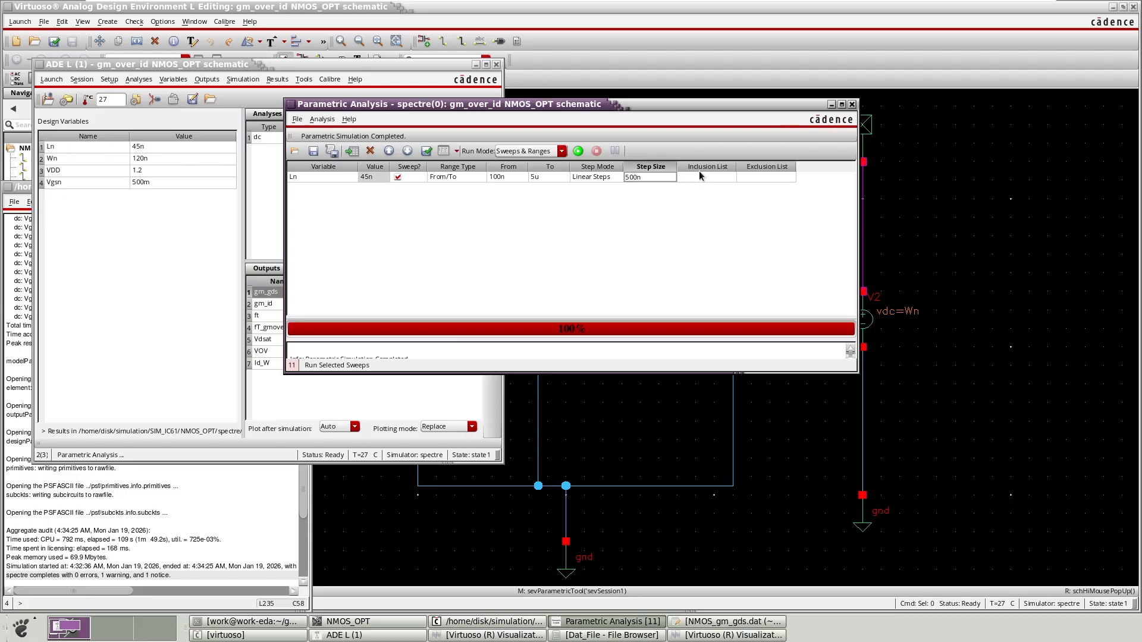
pyautogui.press('BackSpace')
pyautogui.write('2')
pyautogui.click(578, 151)
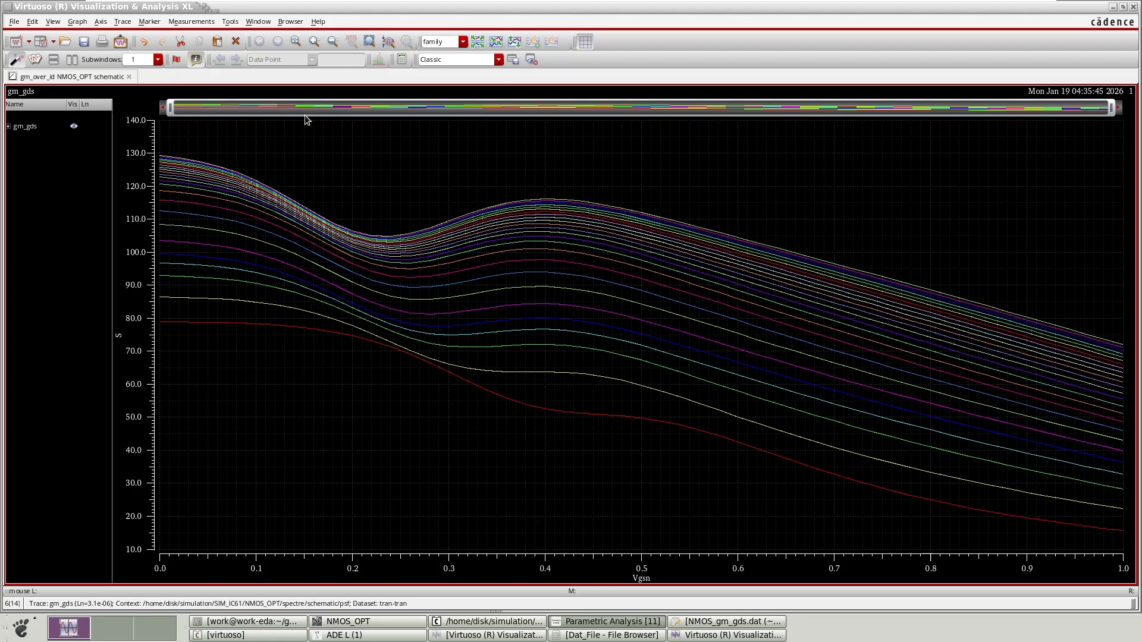
# Step: Zoom in on the peak region of the gm_gds curves to examine the traces for the different Ln values
pyautogui.click(298, 46)
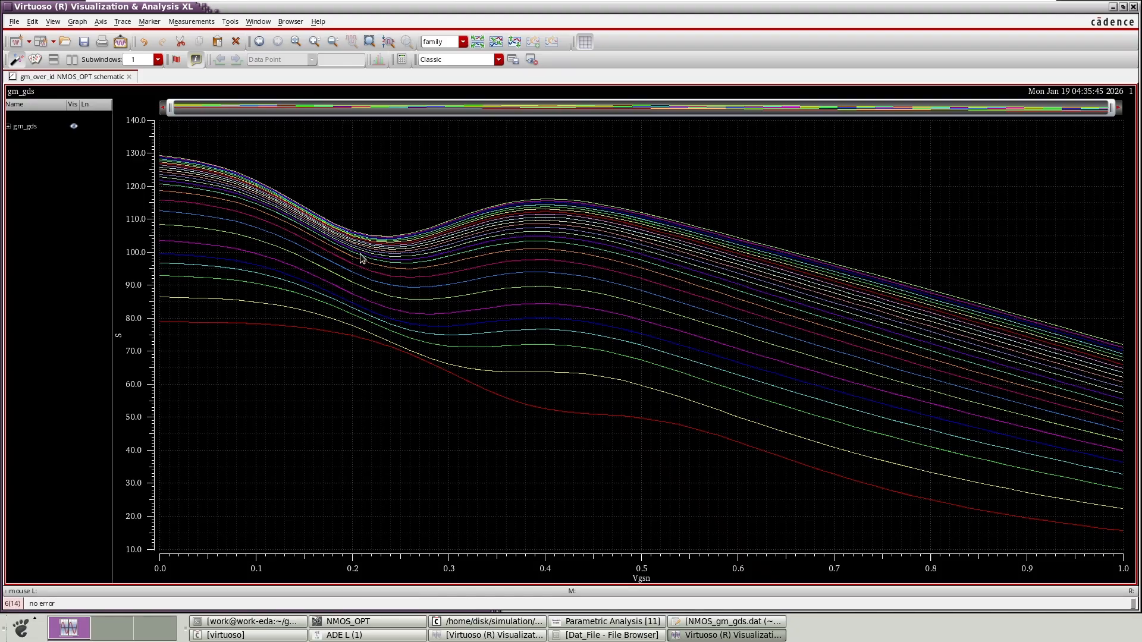
pyautogui.doubleClick(345, 238)
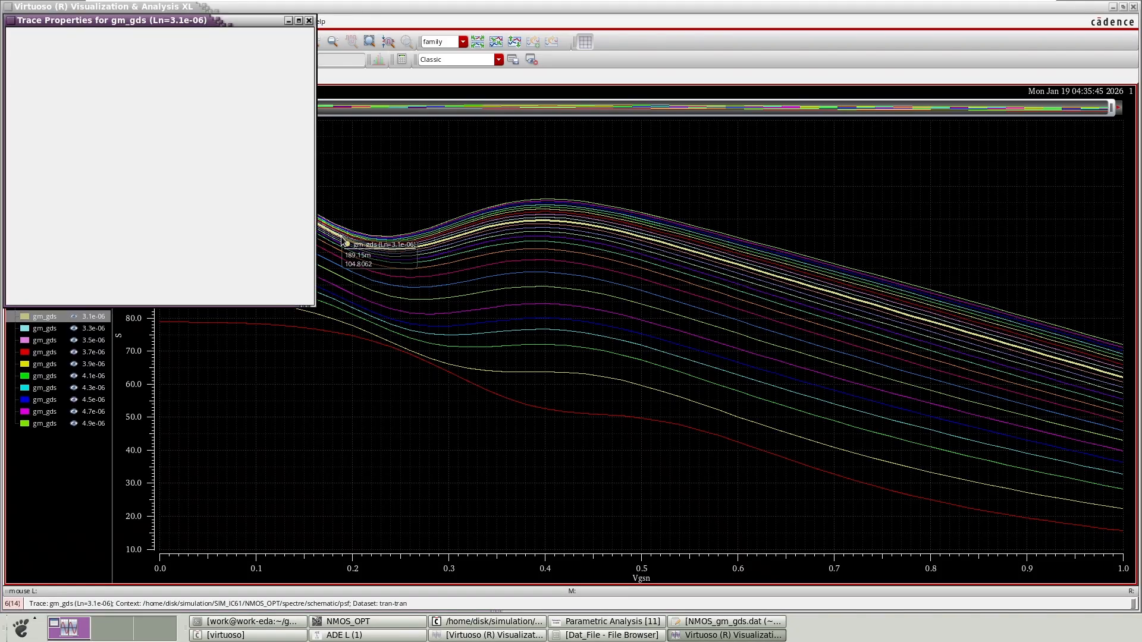
pyautogui.click(309, 21)
pyautogui.click(330, 123)
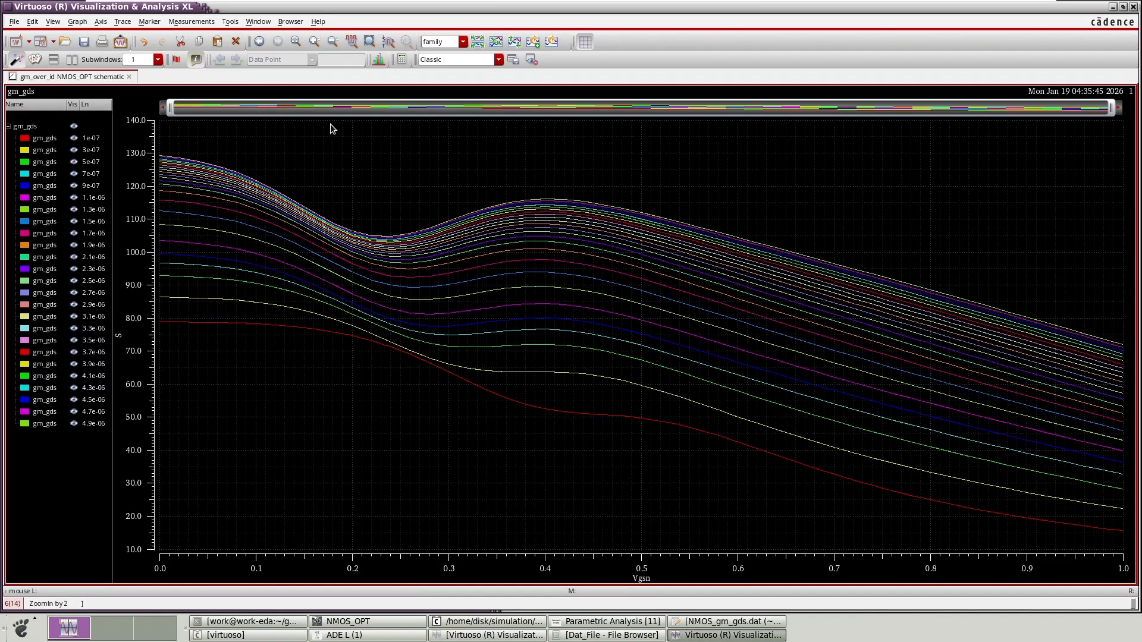
pyautogui.click(316, 41)
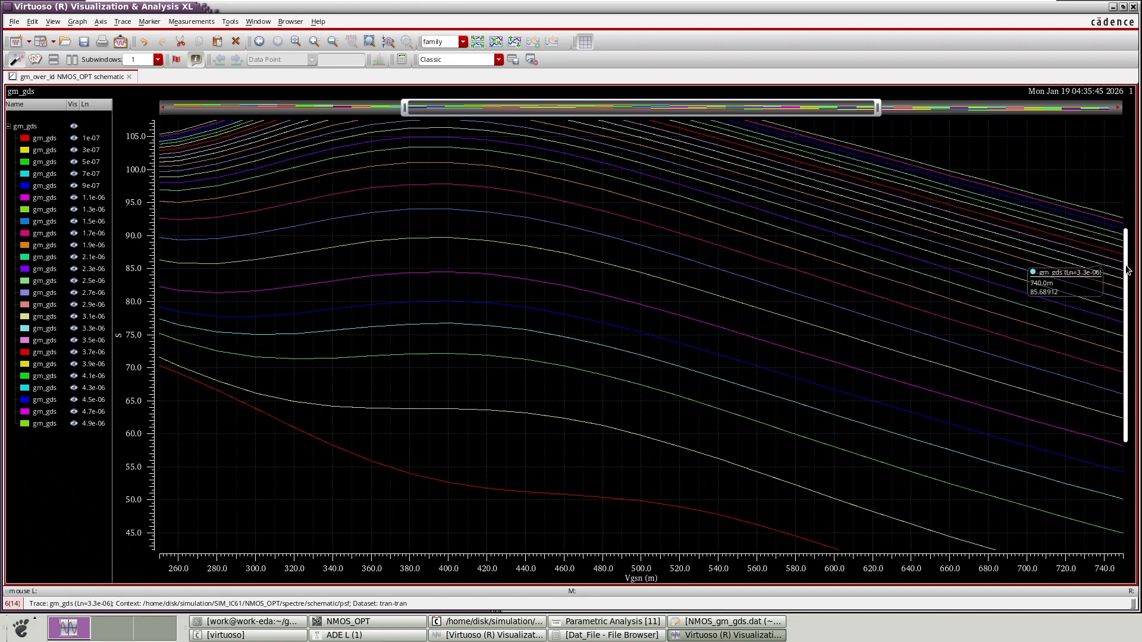
pyautogui.moveTo(1129, 270); pyautogui.dragTo(1129, 211)
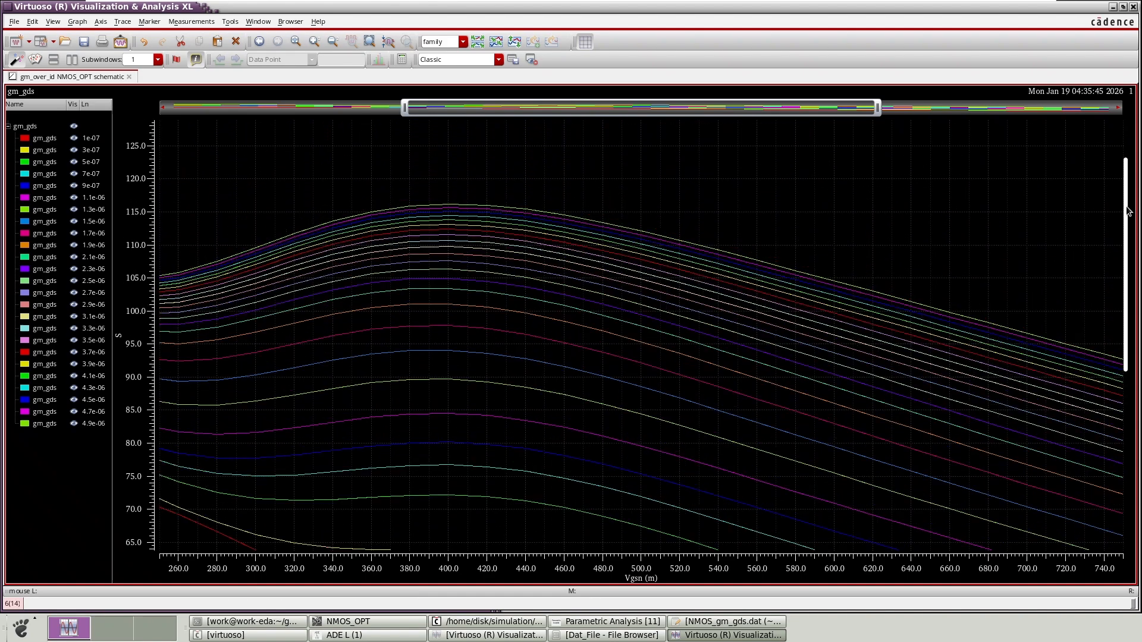
pyautogui.click(314, 41)
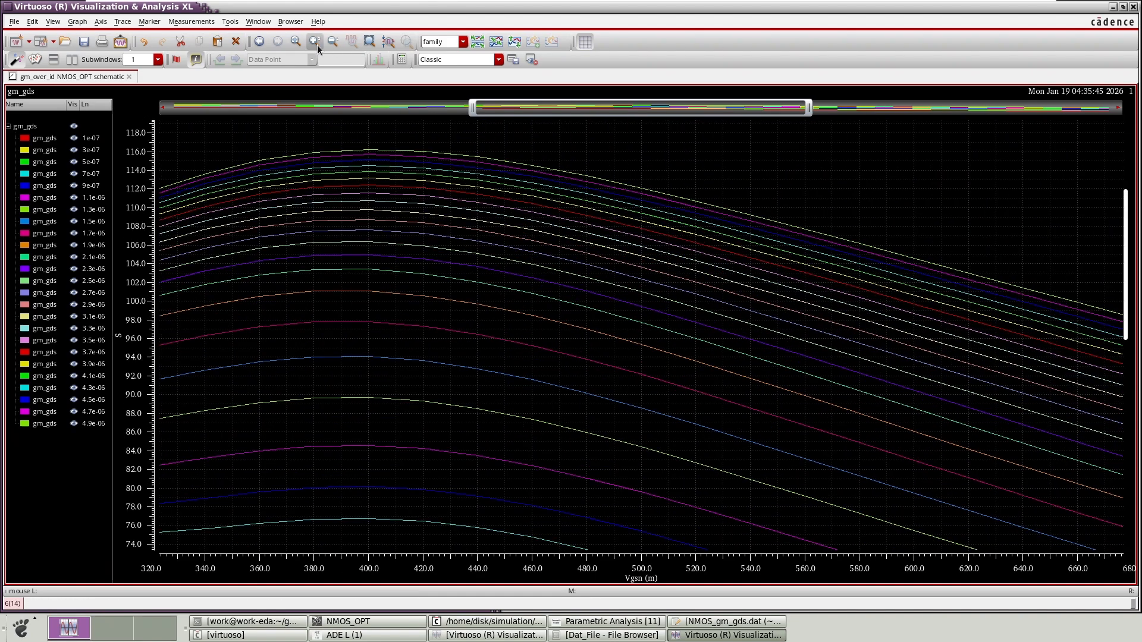
# Step: Zoom in further on the gm_gds curves, examine the peaks of the longest Ln traces, and minimize the graph
pyautogui.click(315, 43)
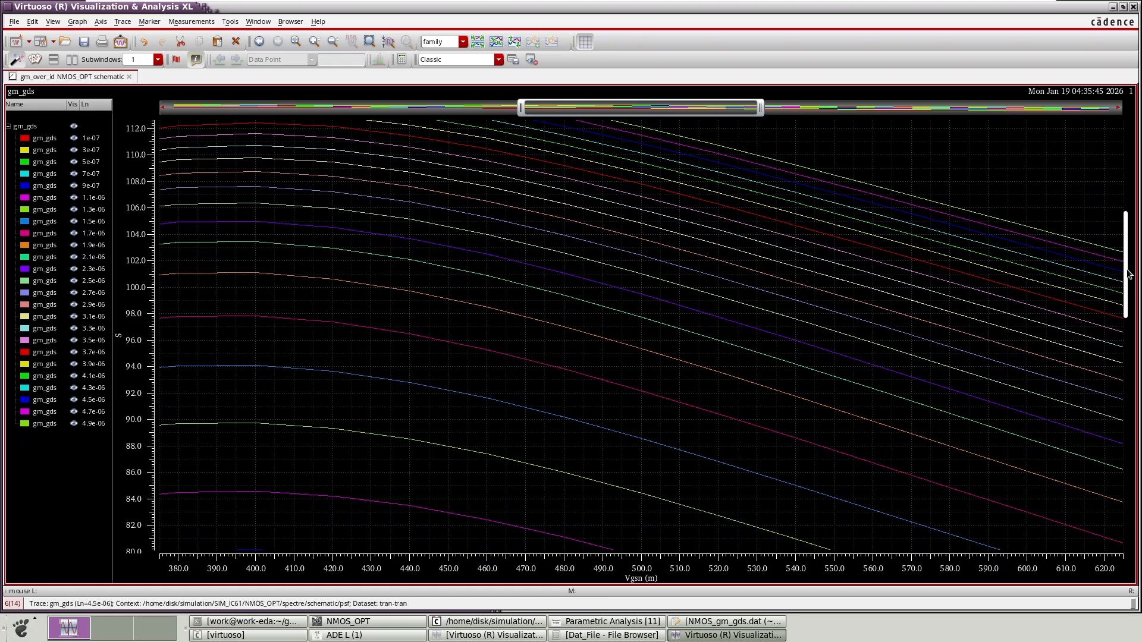
pyautogui.moveTo(1129, 273); pyautogui.dragTo(1125, 241)
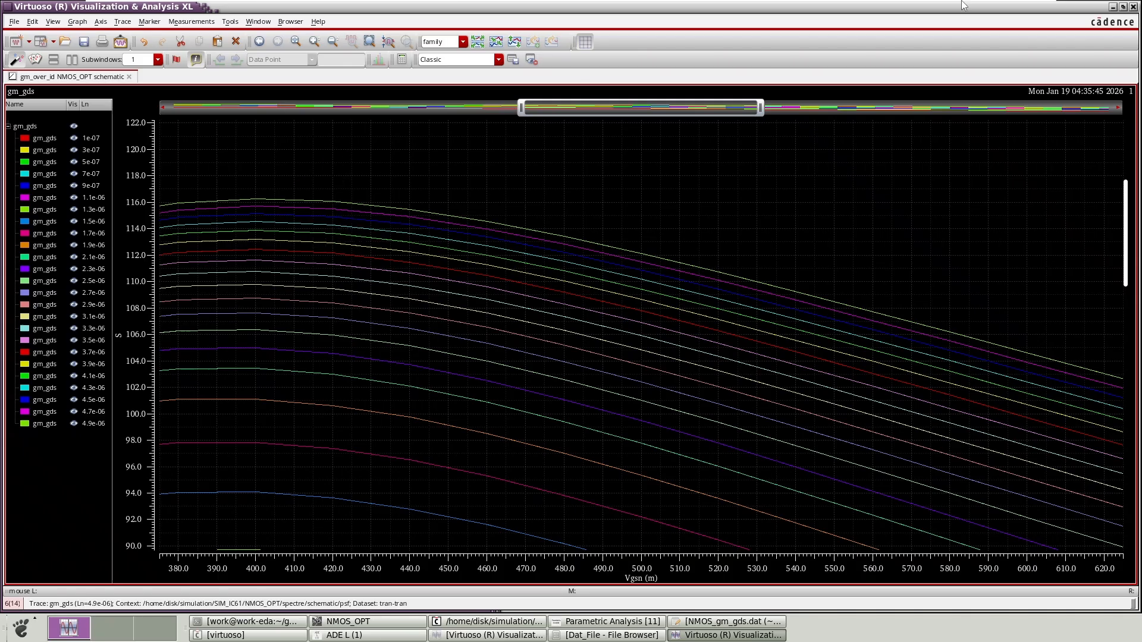
pyautogui.click(1114, 7)
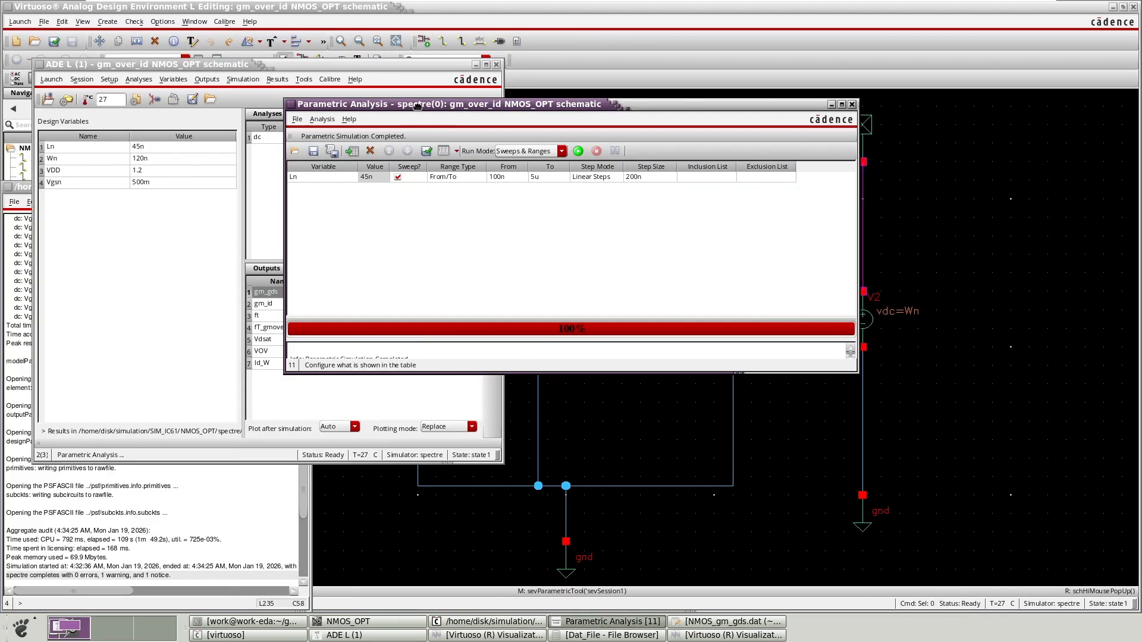
# Step: Enable plotting and saving for gm_id, ft, fT_gmoverid, Vdsat, VOV and Id_W, and rerun the parametric analysis
pyautogui.moveTo(417, 106); pyautogui.dragTo(694, 71)
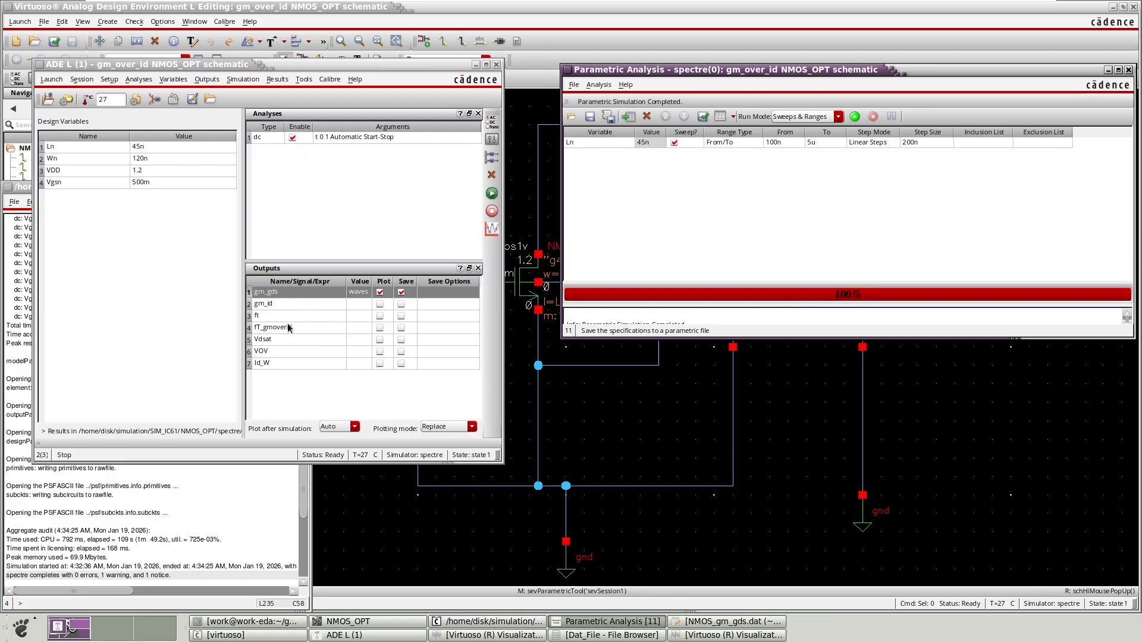
pyautogui.click(379, 304)
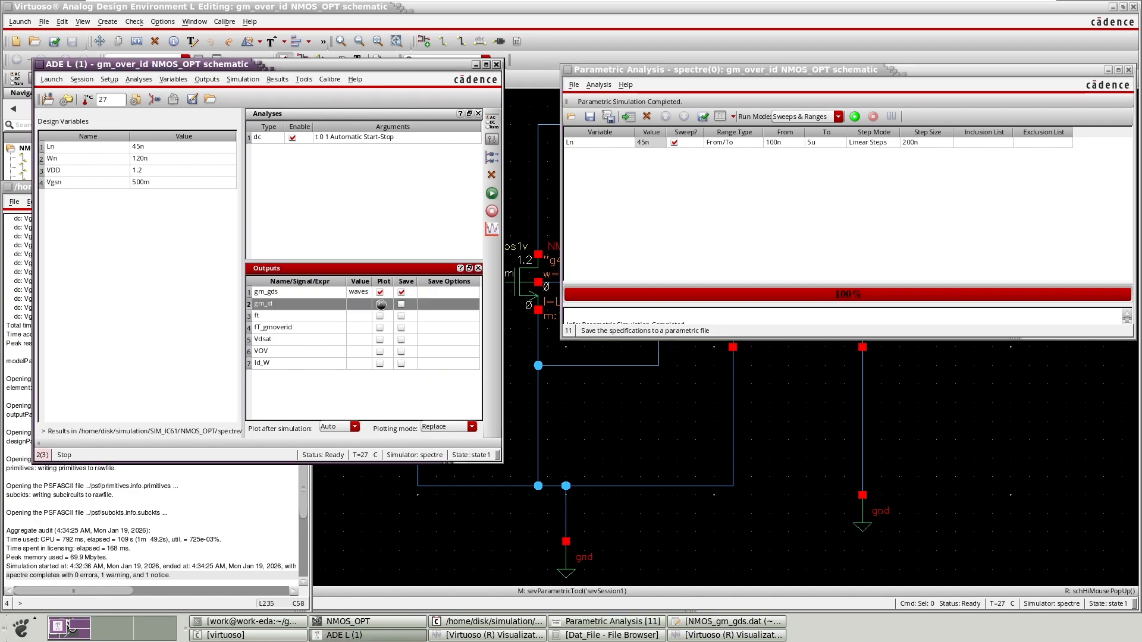
pyautogui.click(402, 304)
pyautogui.click(381, 316)
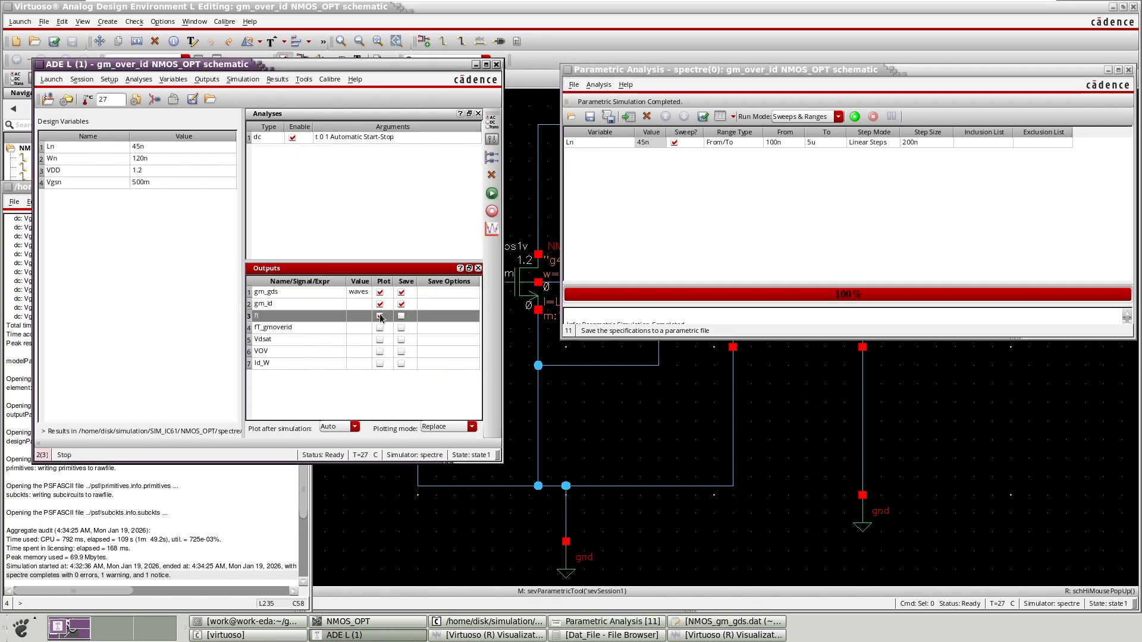
pyautogui.click(402, 317)
pyautogui.click(380, 327)
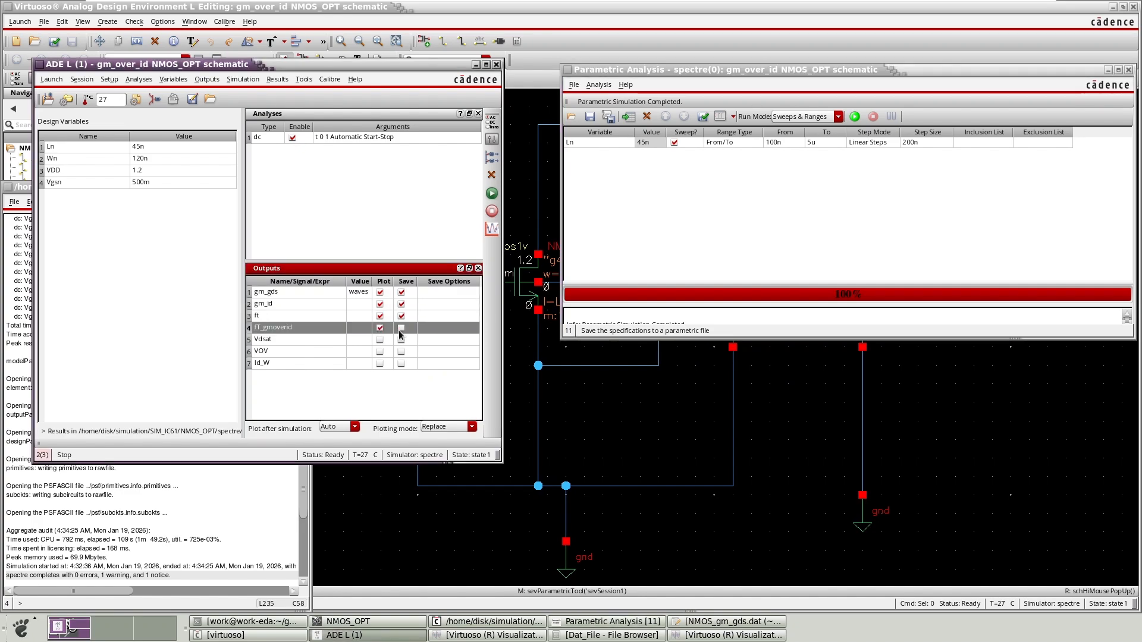
pyautogui.click(402, 329)
pyautogui.click(380, 340)
pyautogui.click(402, 340)
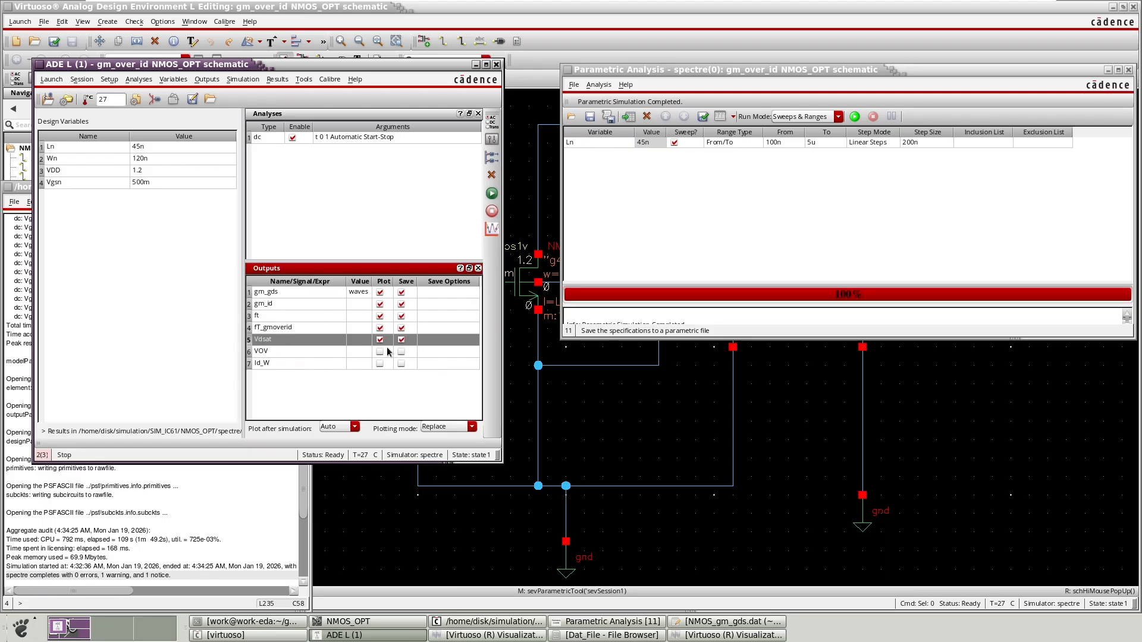
pyautogui.click(380, 352)
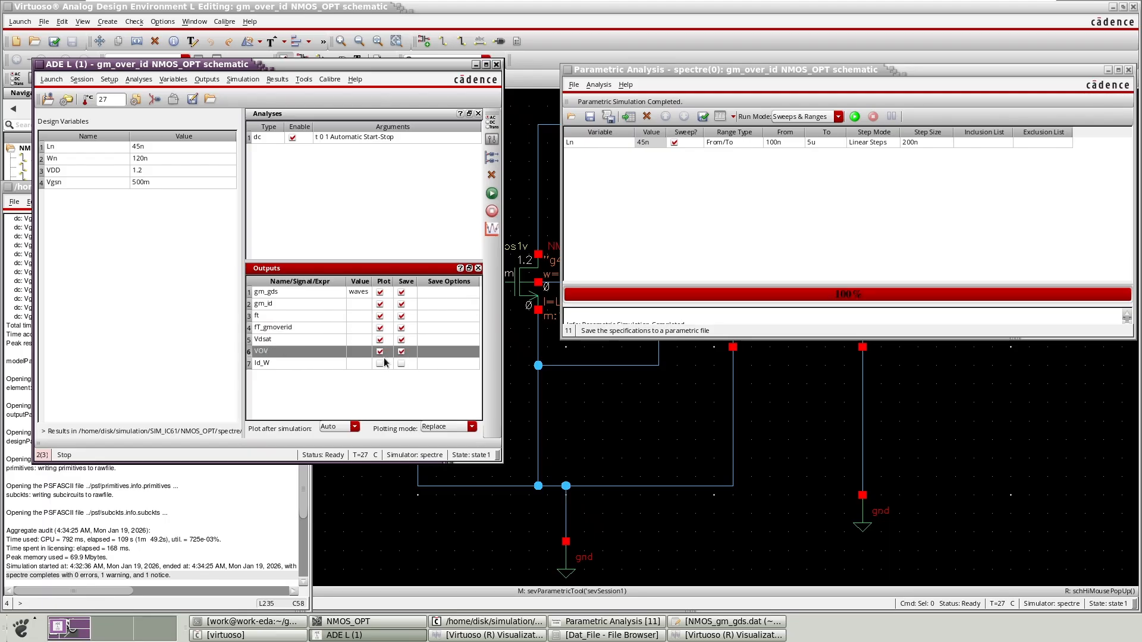
pyautogui.click(380, 364)
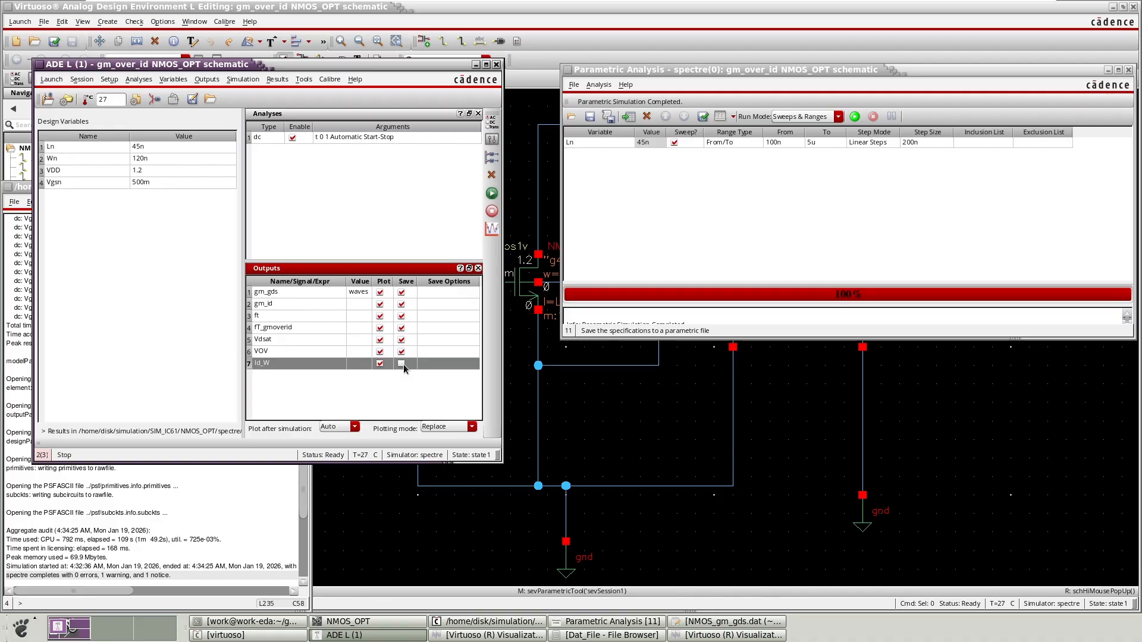
pyautogui.click(402, 363)
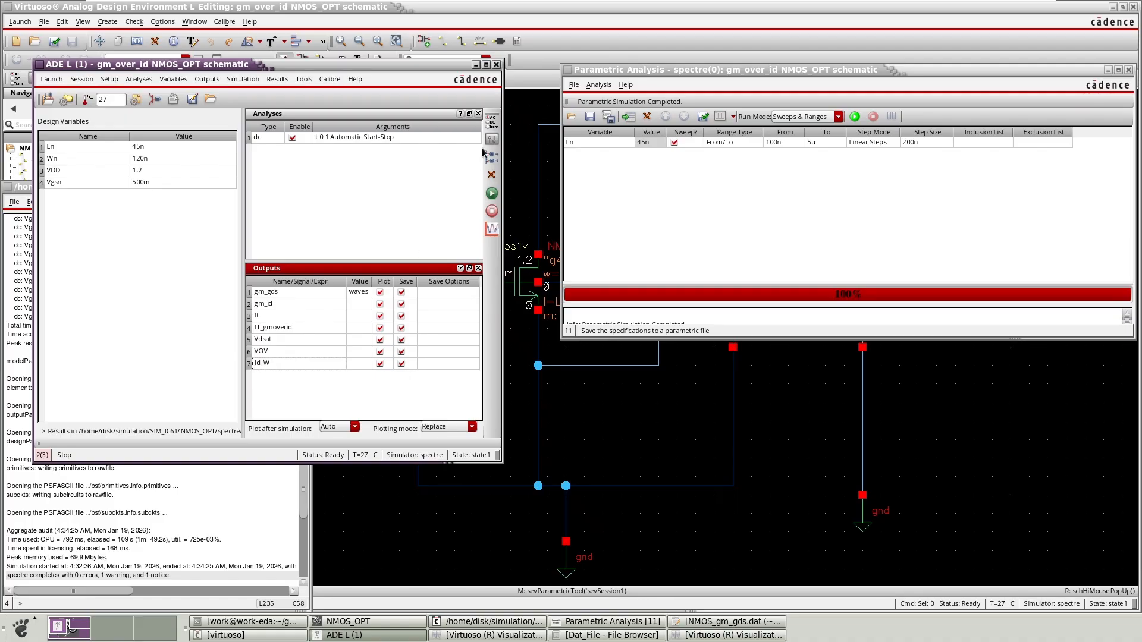
pyautogui.click(855, 116)
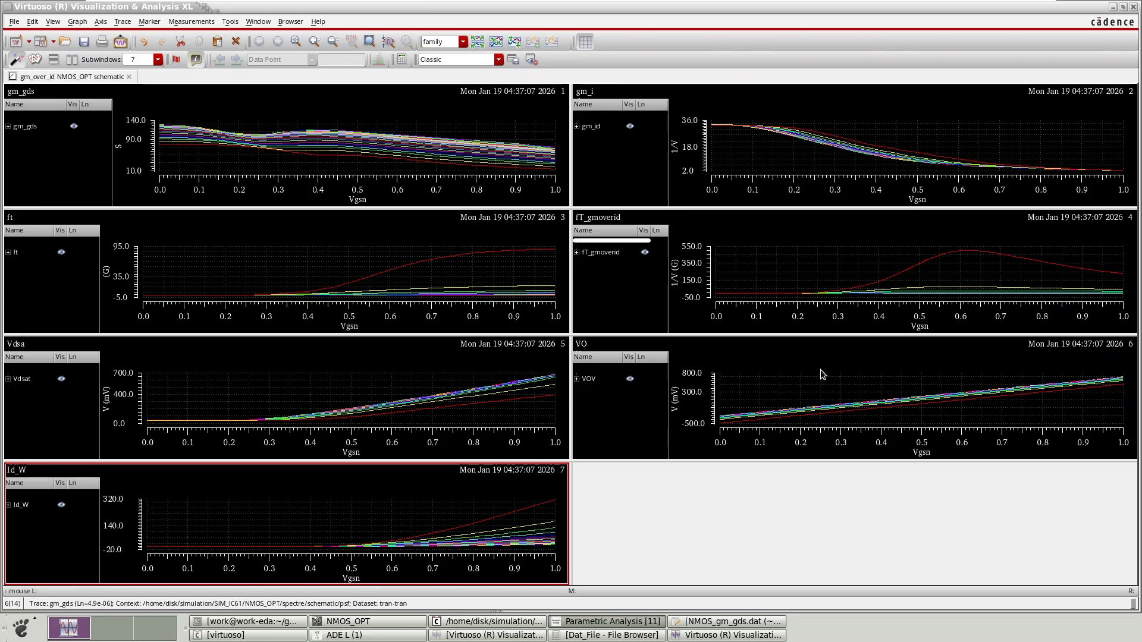
# Step: Copy the gm_id plot to a new rectangular window to examine its curves, and minimize the graph
pyautogui.moveTo(307, 158)
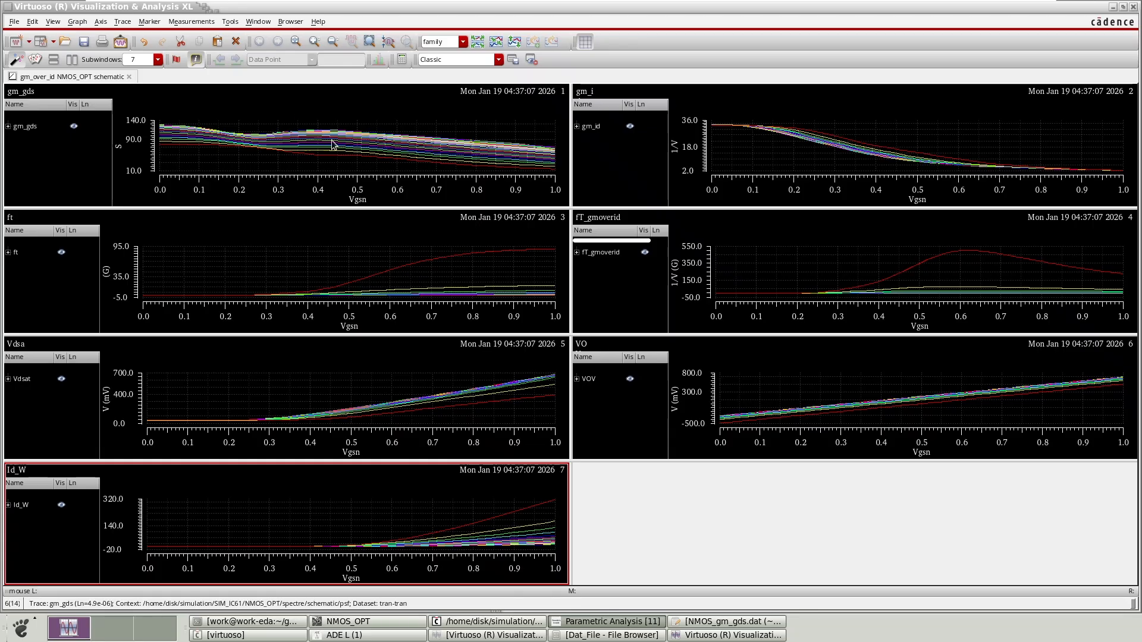
pyautogui.click(734, 152)
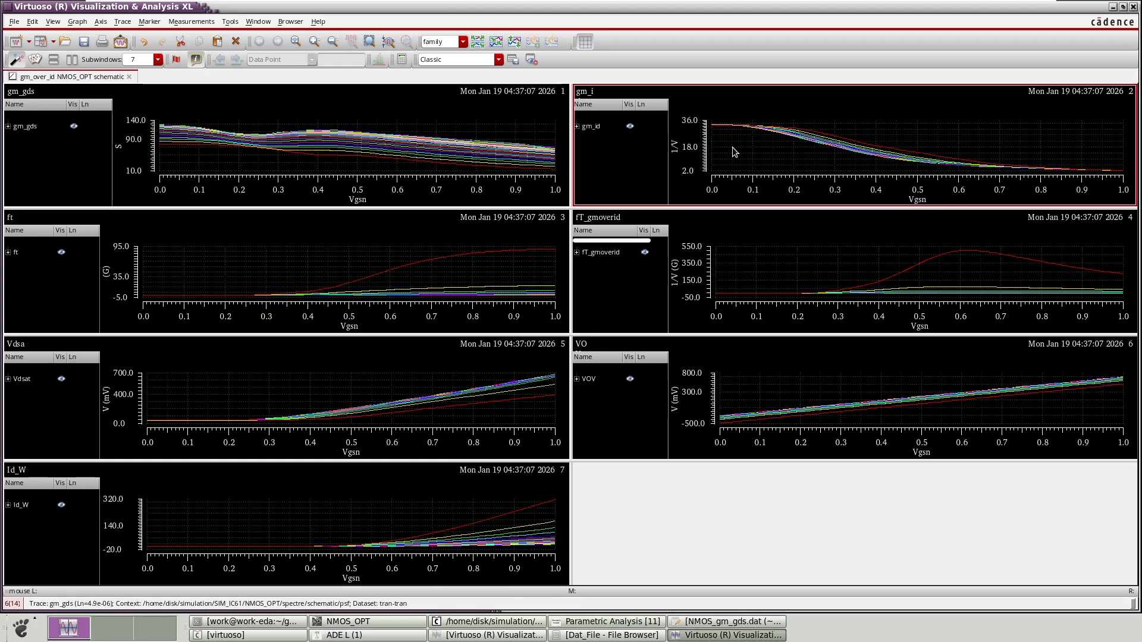
pyautogui.rightClick(737, 148)
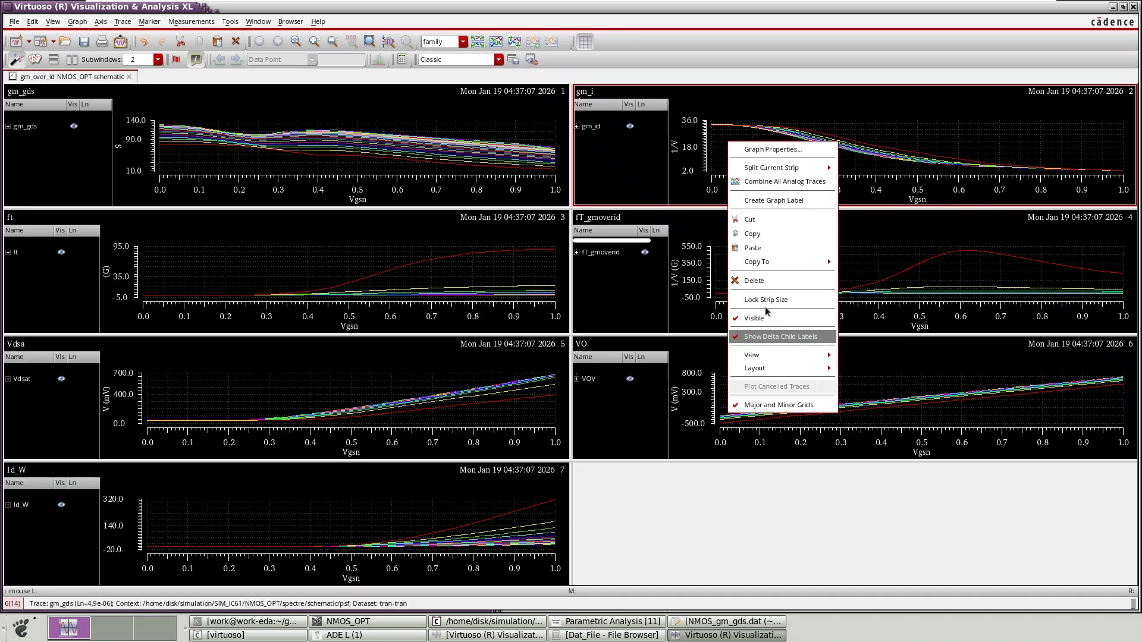
pyautogui.moveTo(767, 266)
pyautogui.moveTo(898, 263)
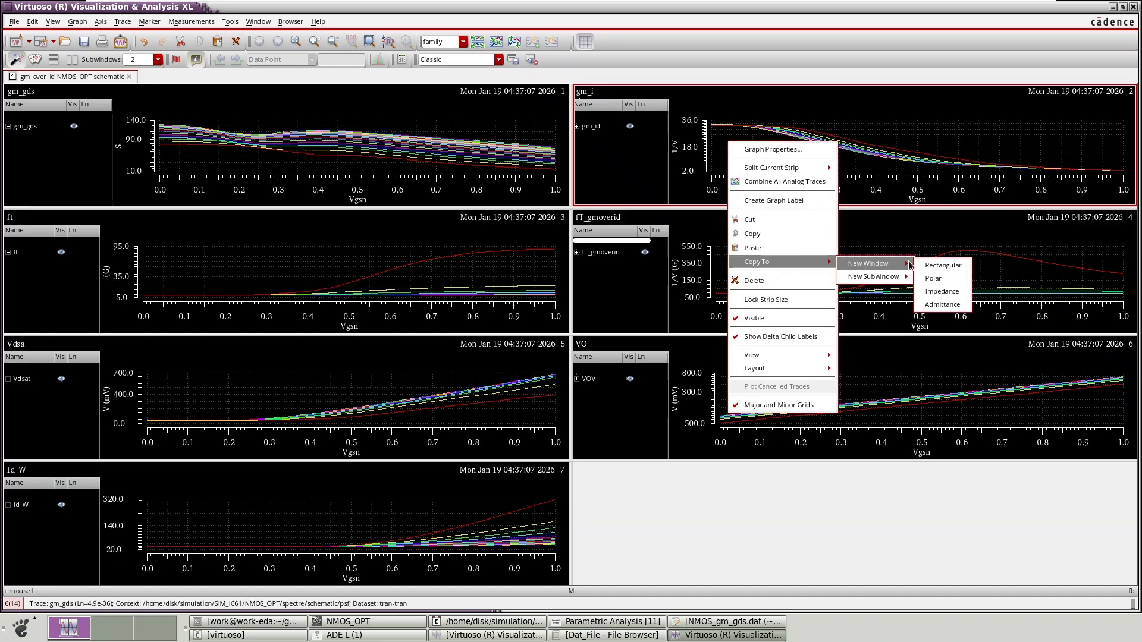
pyautogui.click(944, 266)
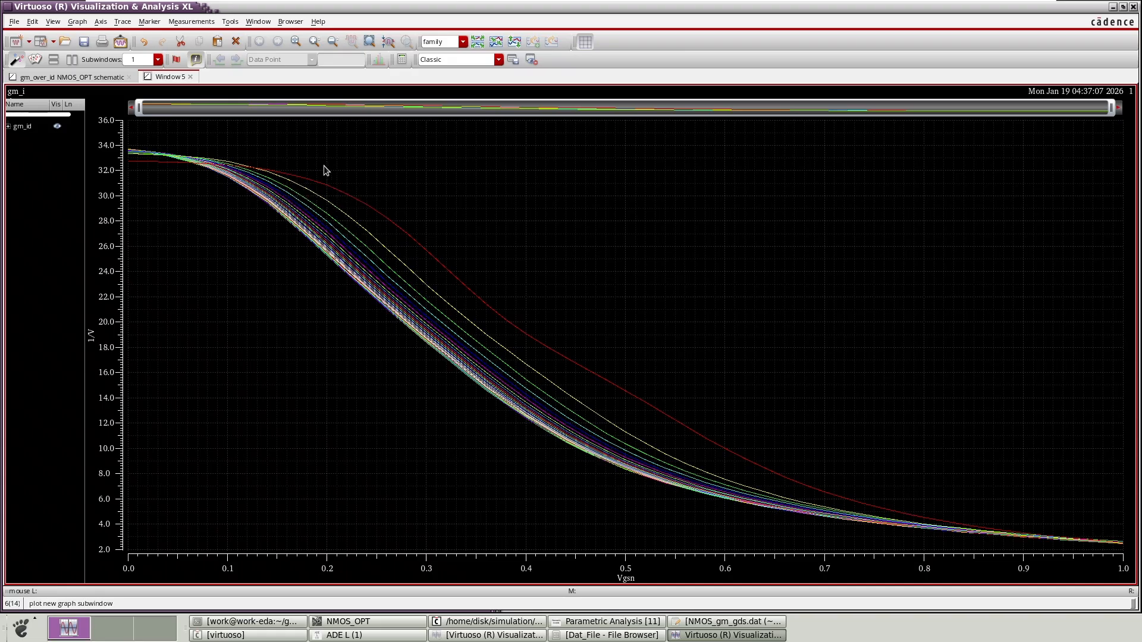
pyautogui.click(1110, 7)
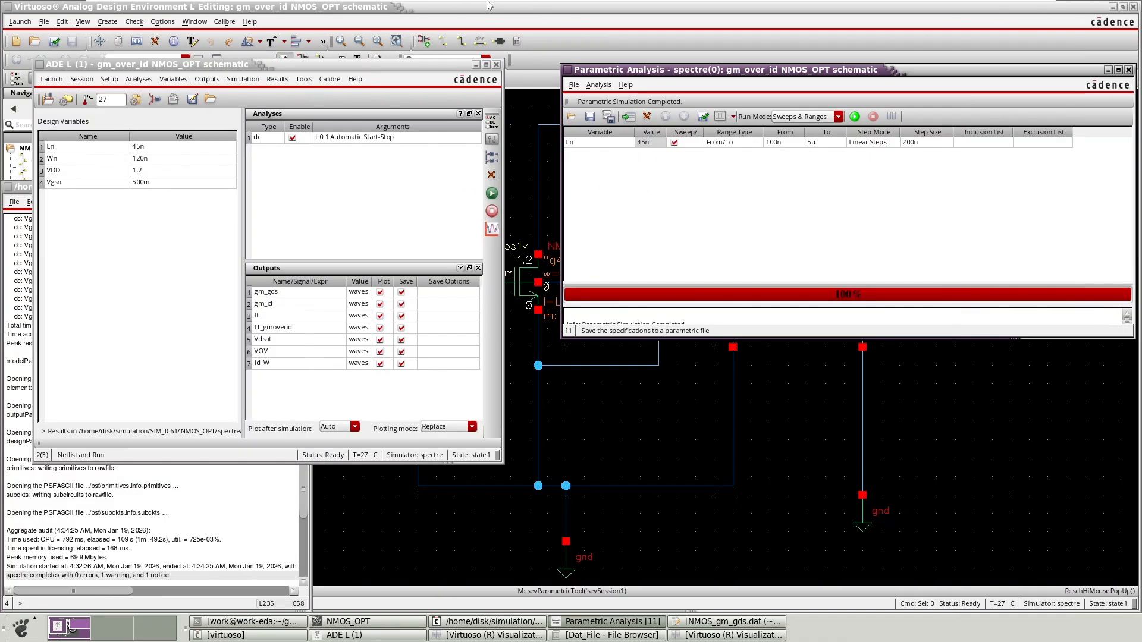
# Step: Switch from the virtual machine to the blank presentation slide and handwrite a circled # in the slide's upper-left corner
pyautogui.moveTo(496, 0)
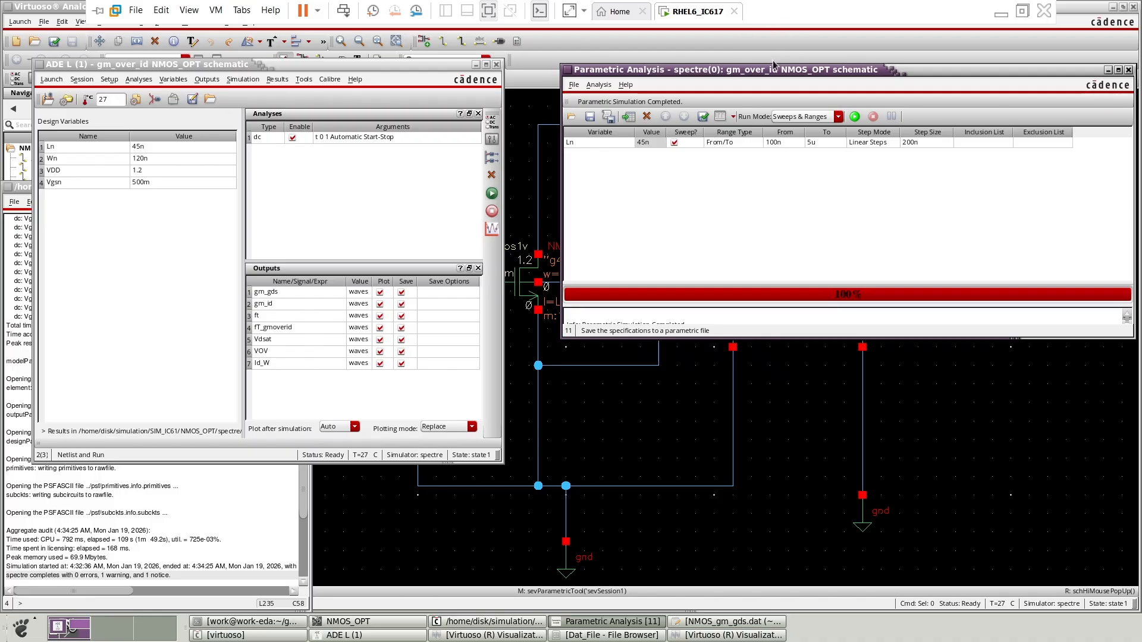
pyautogui.click(997, 13)
pyautogui.click(41, 593)
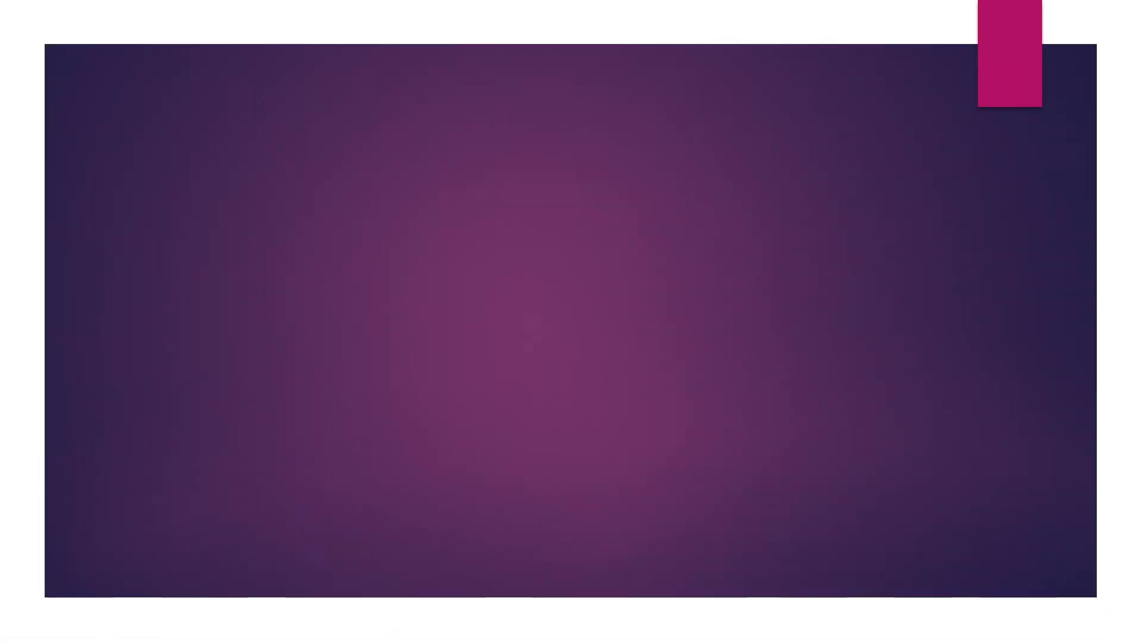
pyautogui.moveTo(99, 103); pyautogui.dragTo(101, 134)
pyautogui.moveTo(116, 106)
pyautogui.mouseDown()
pyautogui.moveTo(113, 133)
pyautogui.moveTo(116, 115)
pyautogui.mouseUp()
pyautogui.moveTo(86, 131); pyautogui.dragTo(119, 123)
pyautogui.moveTo(125, 98)
pyautogui.mouseDown()
pyautogui.moveTo(84, 110)
pyautogui.moveTo(103, 88)
pyautogui.mouseUp()
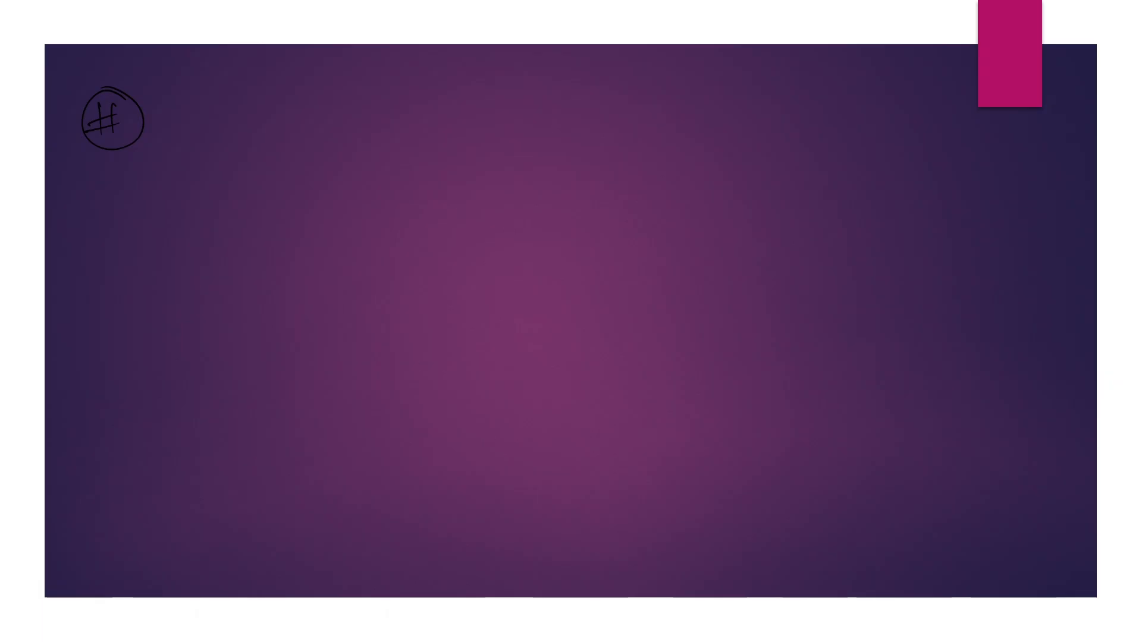